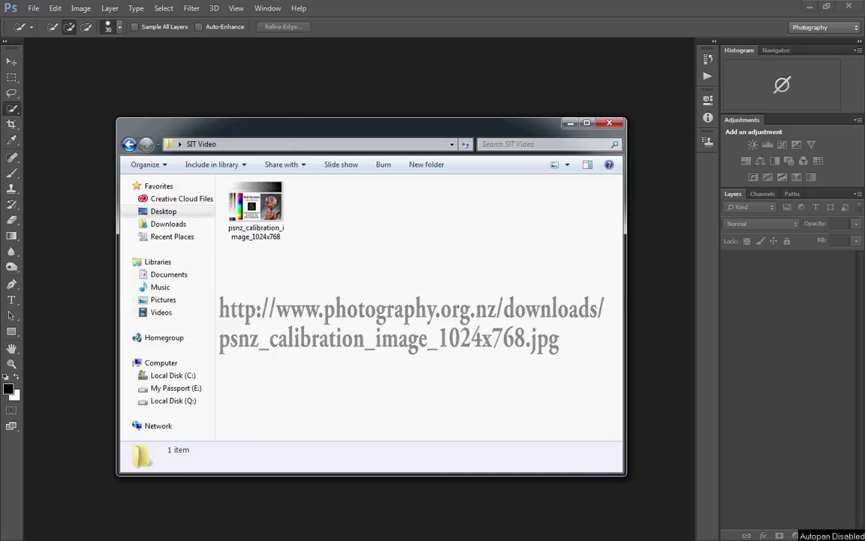
# - Open psnz_calibration_image_1024x768.jpg and launch the Camera Raw filter on it
pyautogui.click(256, 201)
pyautogui.click(510, 279)
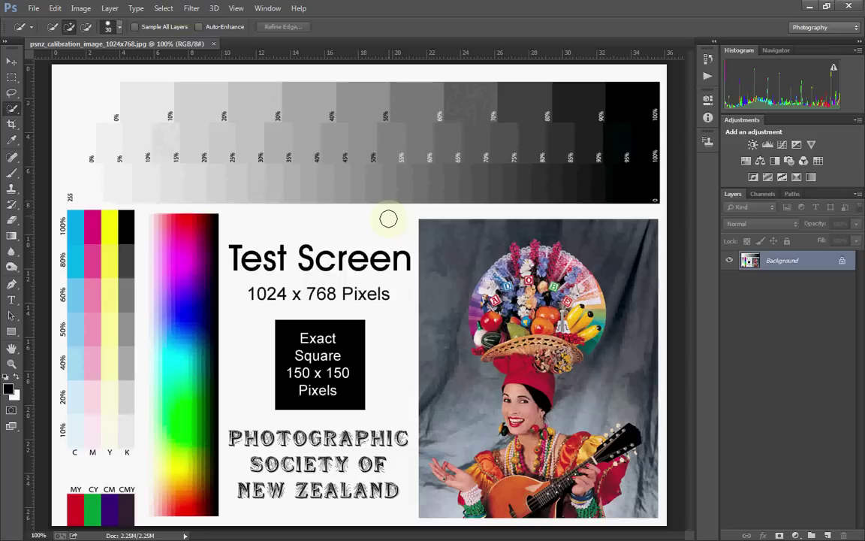
pyautogui.hotkey('alt', 't')
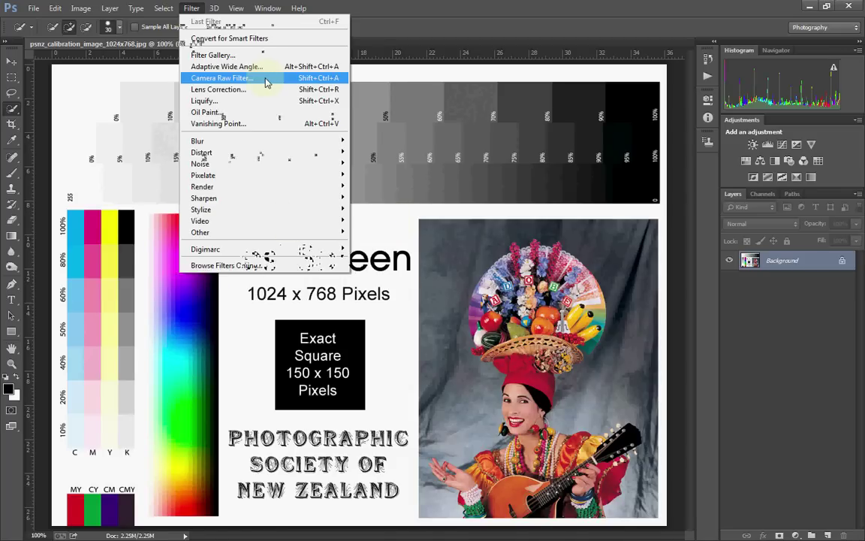
pyautogui.click(264, 79)
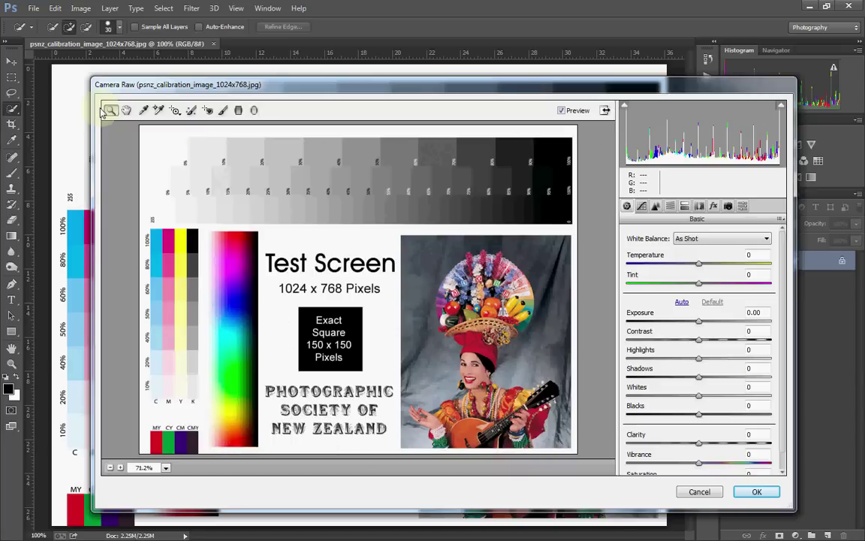
pyautogui.click(120, 467)
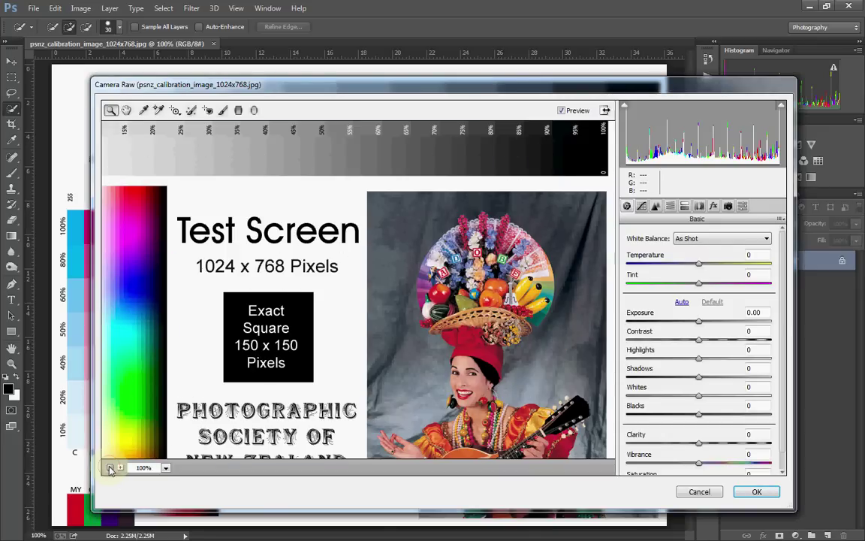
pyautogui.click(502, 305)
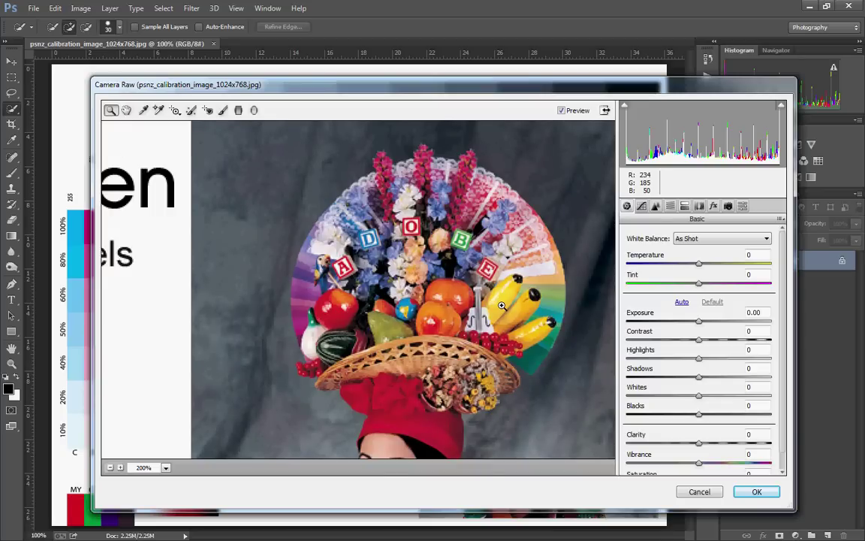
pyautogui.keyDown('alt'); pyautogui.click(467, 256); pyautogui.keyUp('alt')
pyautogui.keyDown('alt'); pyautogui.click(467, 257); pyautogui.keyUp('alt')
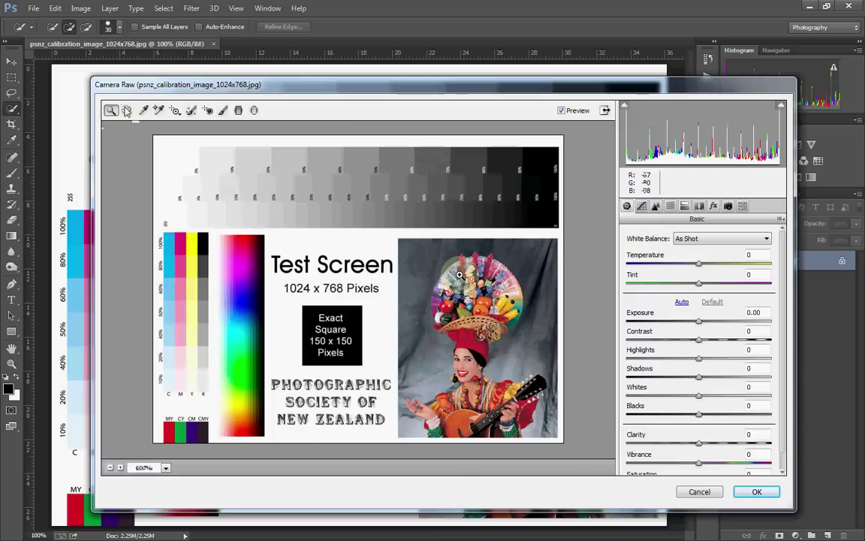
pyautogui.hotkey('ctrl', '+')
pyautogui.hotkey('ctrl', '+')
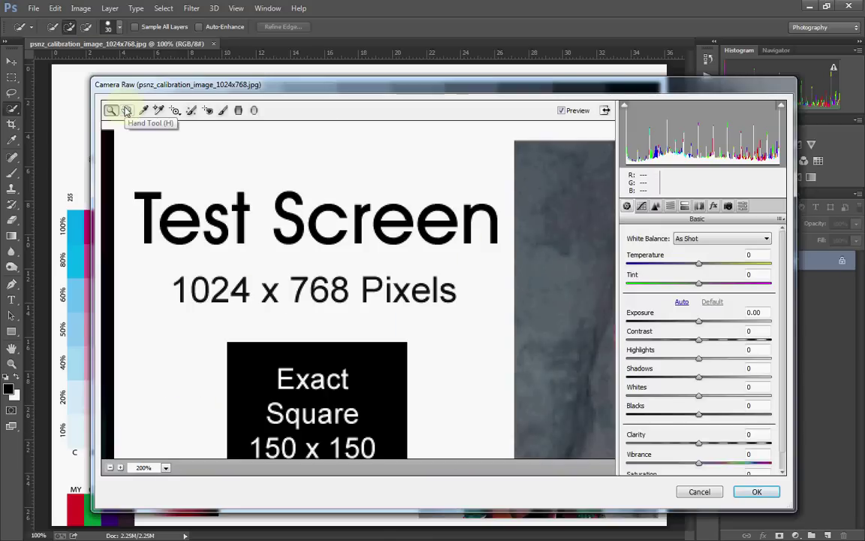
pyautogui.click(126, 110)
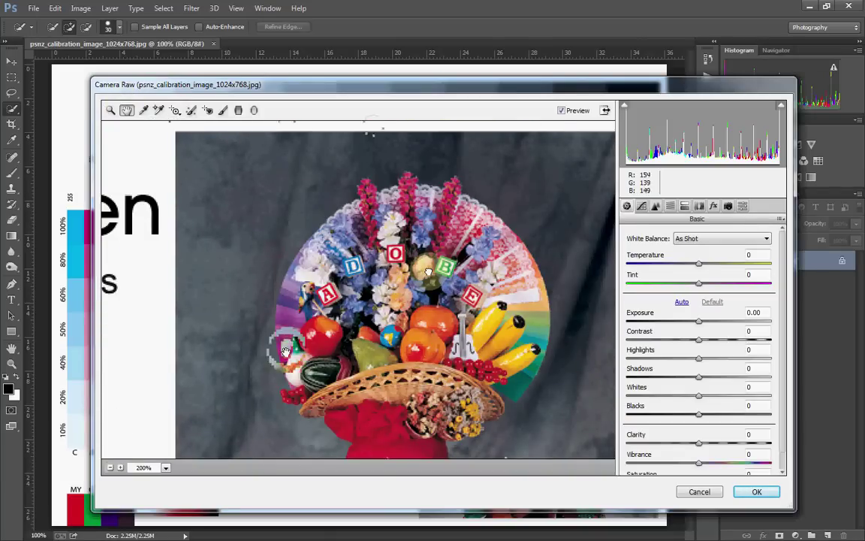
pyautogui.hotkey('ctrl', '0')
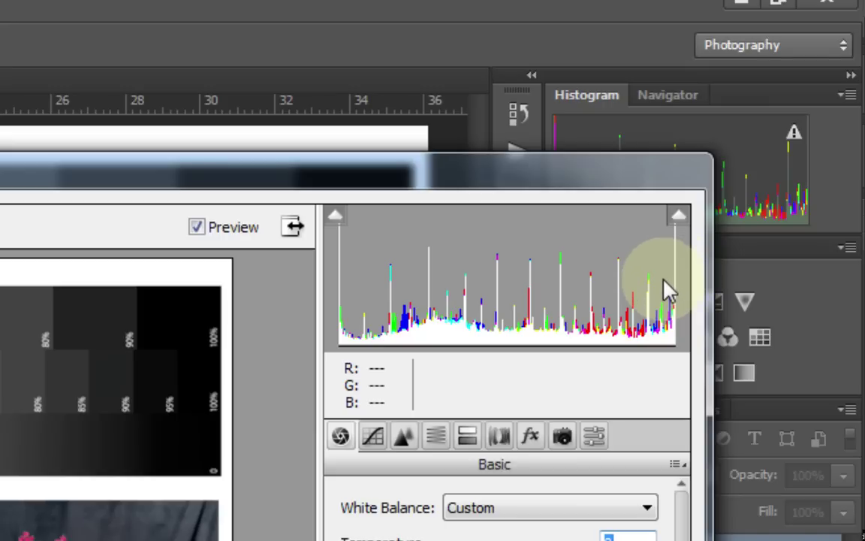
pyautogui.click(335, 218)
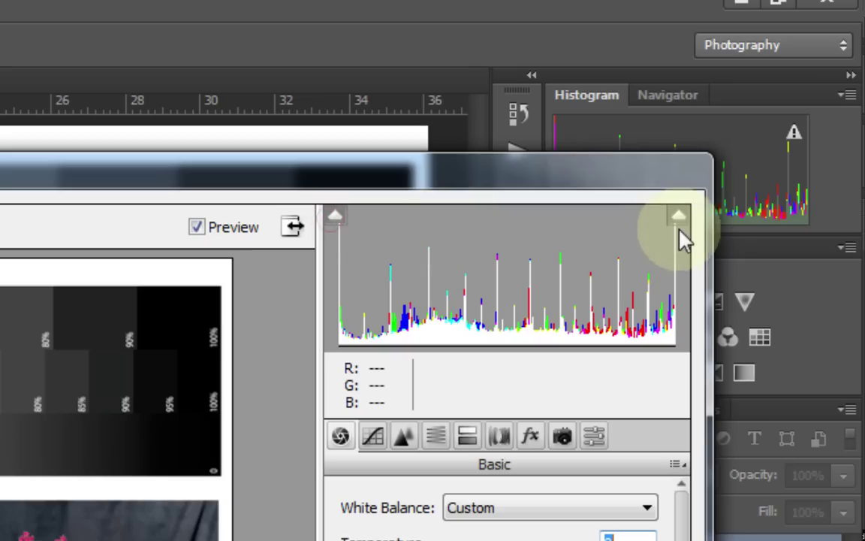
pyautogui.click(678, 218)
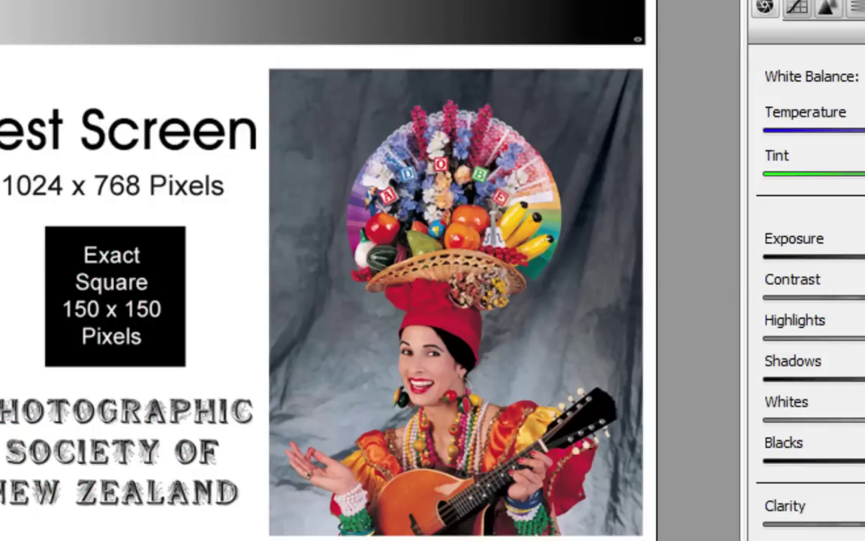
pyautogui.press('o')
pyautogui.click(421, 179)
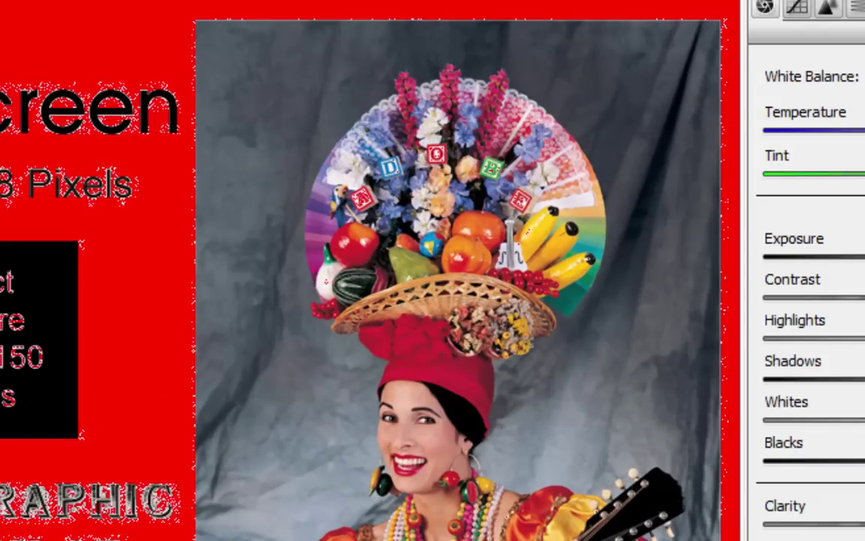
pyautogui.press('o')
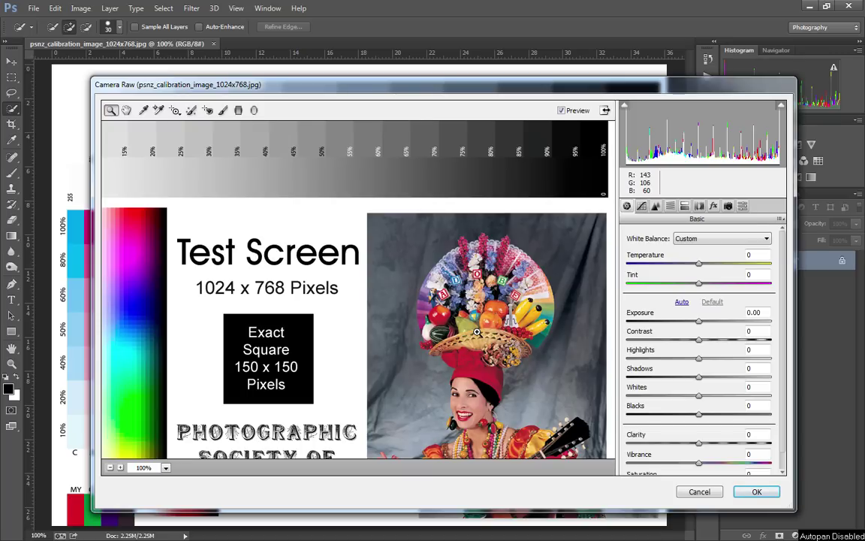
pyautogui.click(110, 467)
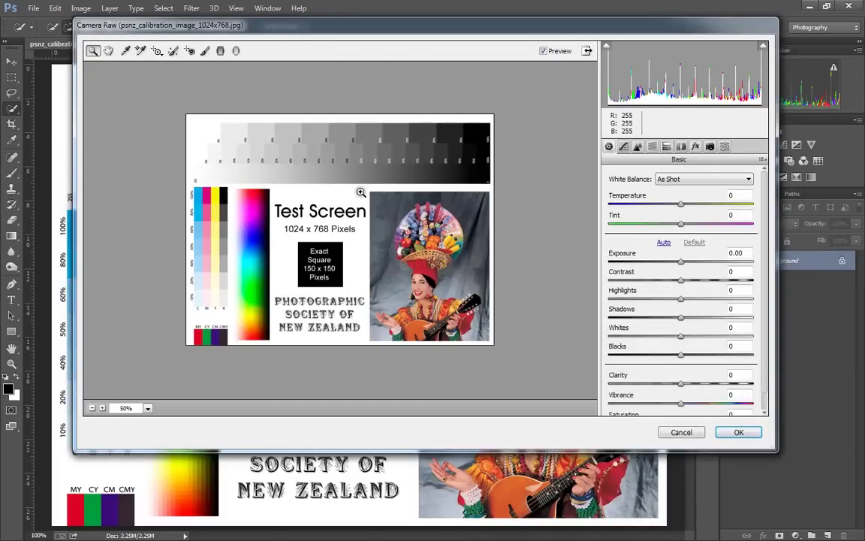
pyautogui.click(360, 195)
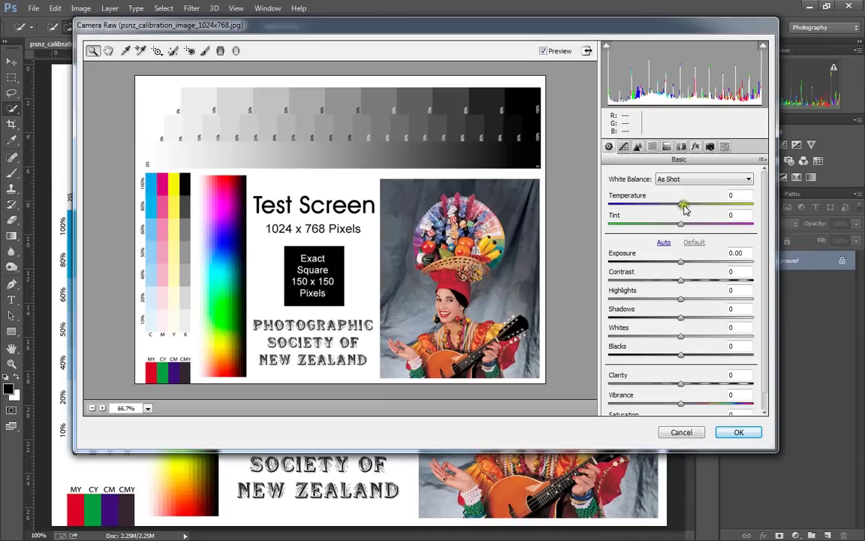
pyautogui.moveTo(680, 204); pyautogui.dragTo(702, 204)
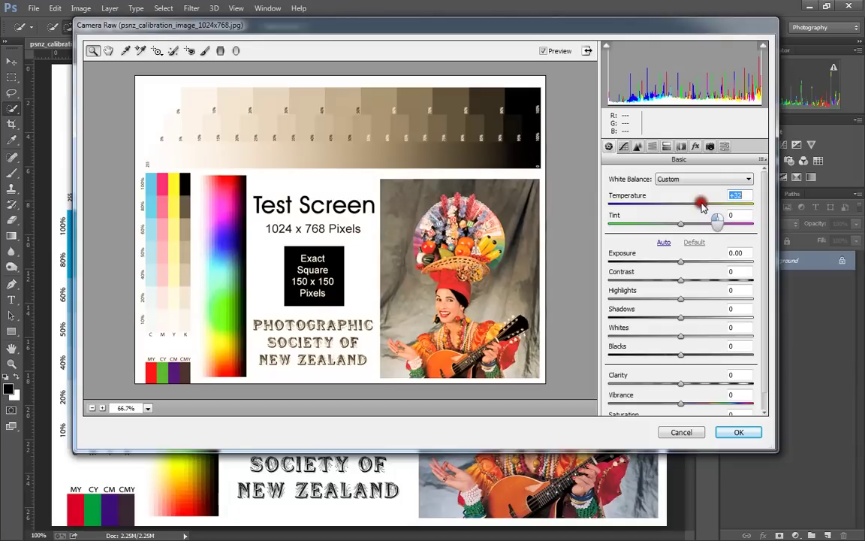
pyautogui.click(747, 194)
pyautogui.click(736, 195)
pyautogui.write('0')
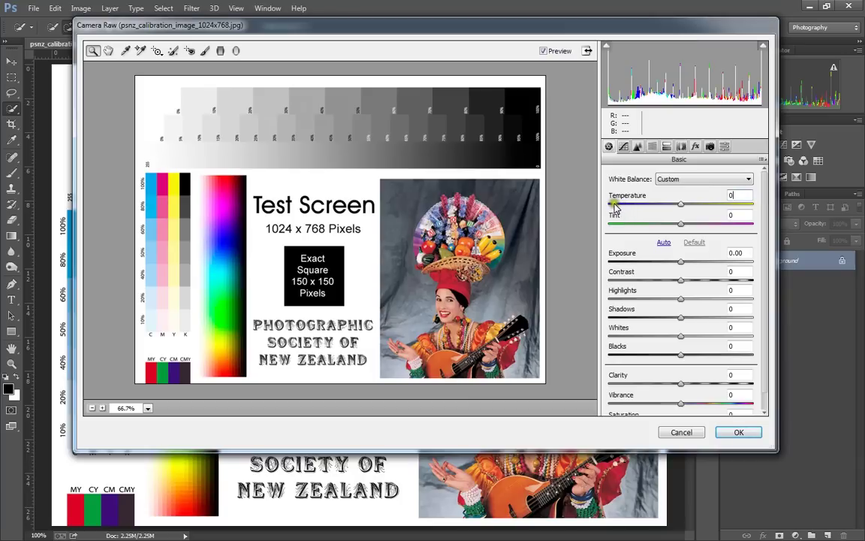
pyautogui.click(730, 196)
pyautogui.click(681, 221)
pyautogui.moveTo(680, 226)
pyautogui.mouseDown()
pyautogui.moveTo(640, 224)
pyautogui.moveTo(691, 227)
pyautogui.moveTo(683, 228)
pyautogui.mouseUp()
pyautogui.doubleClick(727, 216)
pyautogui.write('0')
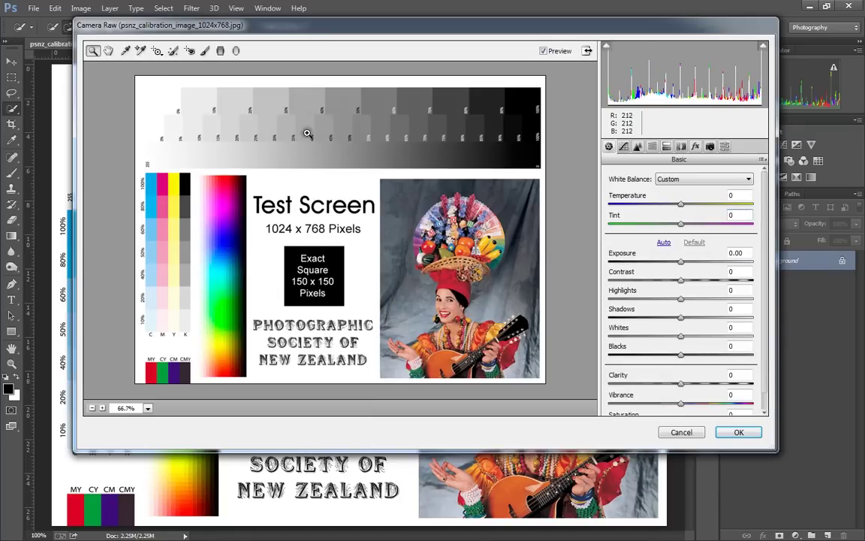
# - Sample white balance from grey patches and spectrum points, ending neutral on the grey step strip
pyautogui.click(125, 52)
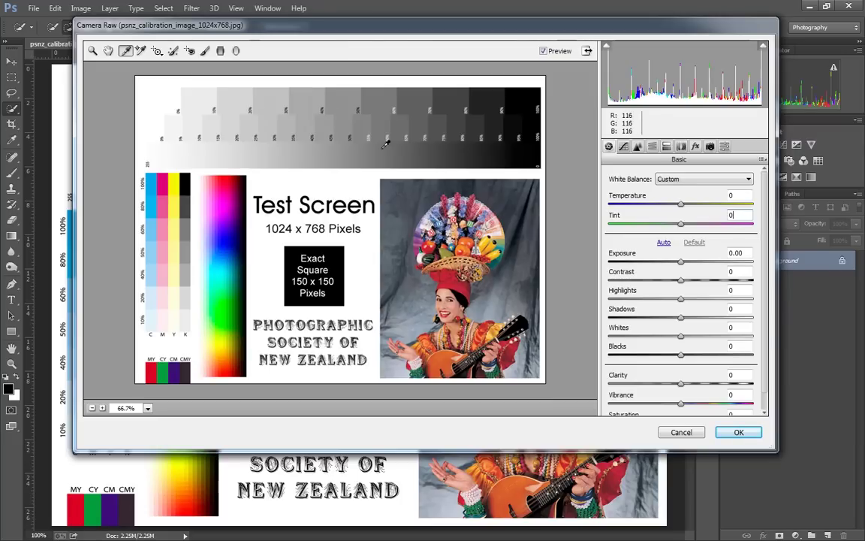
pyautogui.click(337, 132)
pyautogui.click(341, 128)
pyautogui.click(210, 239)
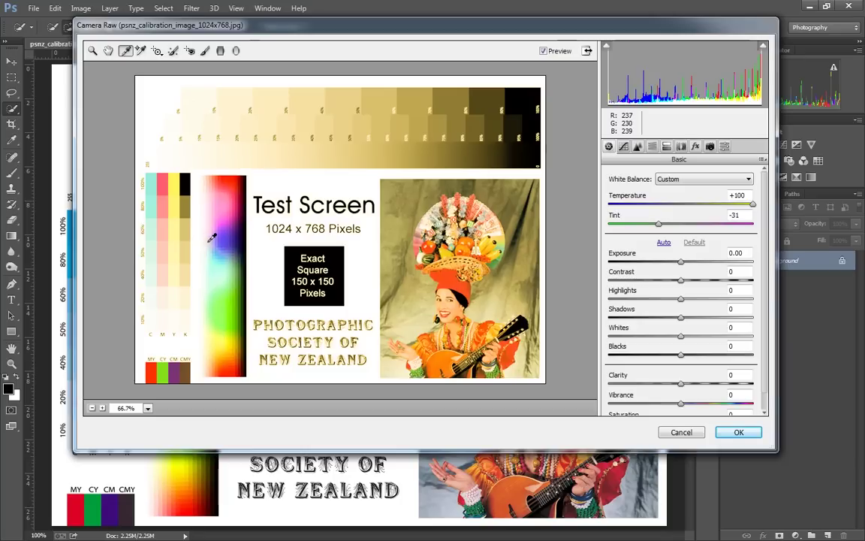
pyautogui.click(205, 303)
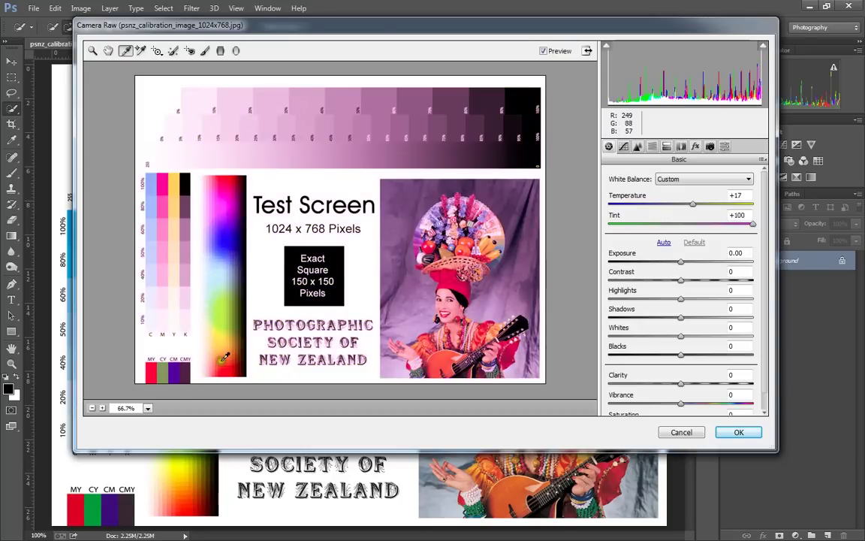
pyautogui.click(340, 147)
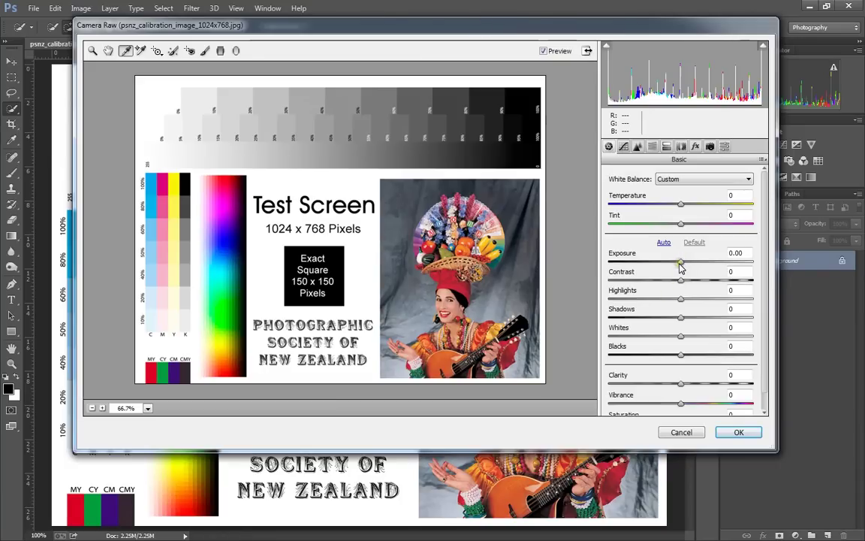
# - Lower Exposure to -1.20 and turn on the shadow and highlight clipping warnings
pyautogui.moveTo(682, 264); pyautogui.dragTo(663, 267)
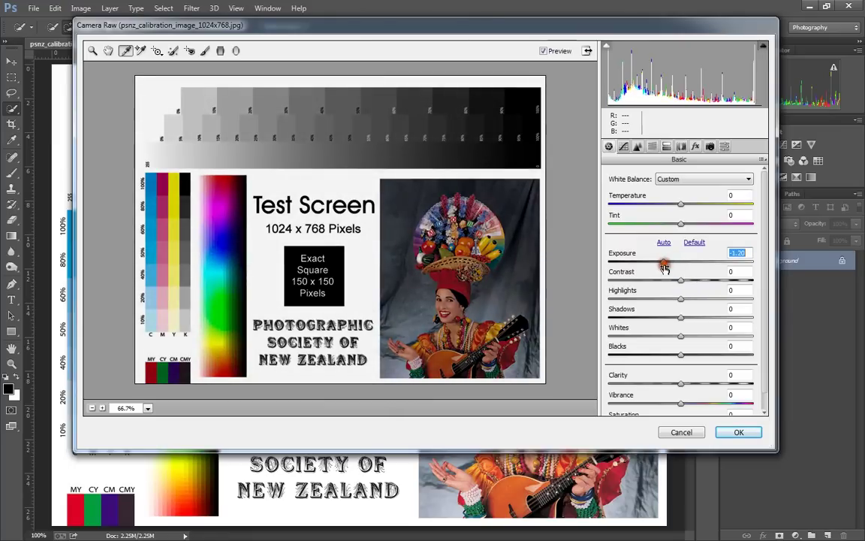
pyautogui.click(607, 45)
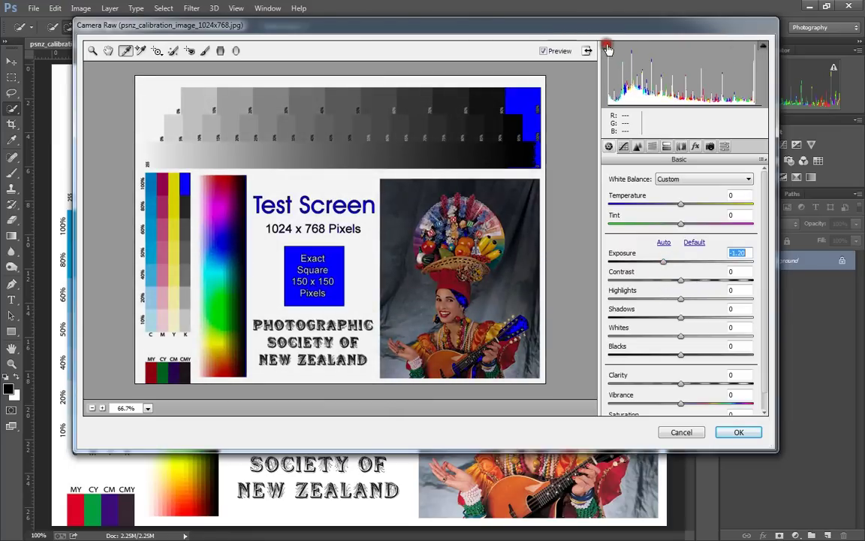
pyautogui.click(764, 46)
# - Push Exposure to +5.00, hide the highlight clipping overlay, then reset Exposure to 0
pyautogui.moveTo(664, 262); pyautogui.dragTo(763, 252)
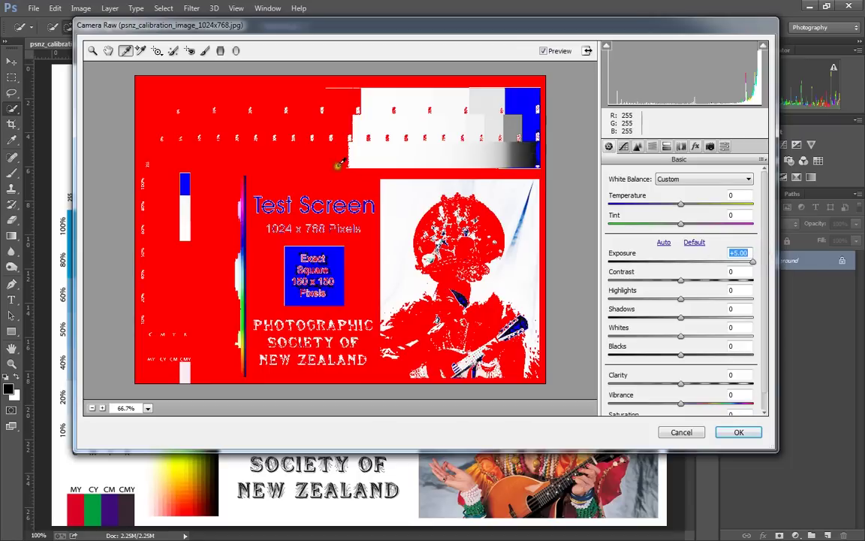
pyautogui.click(763, 47)
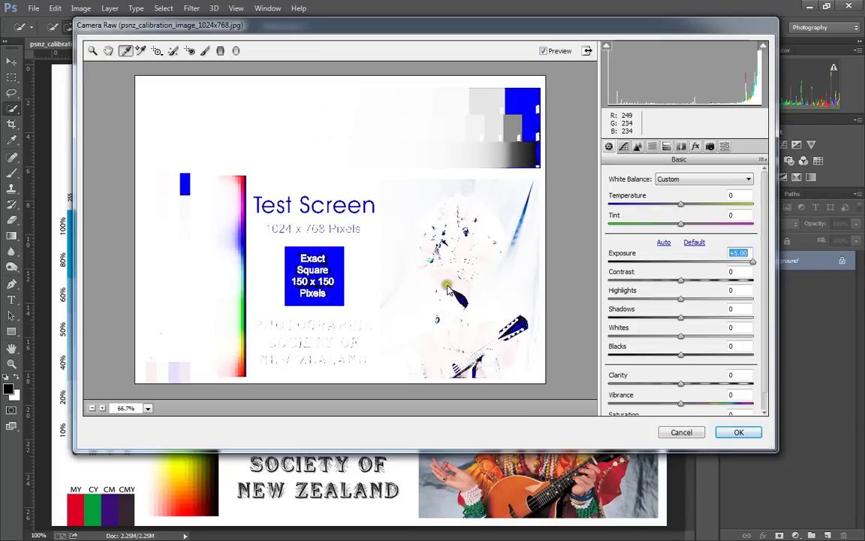
pyautogui.moveTo(753, 263); pyautogui.dragTo(681, 264)
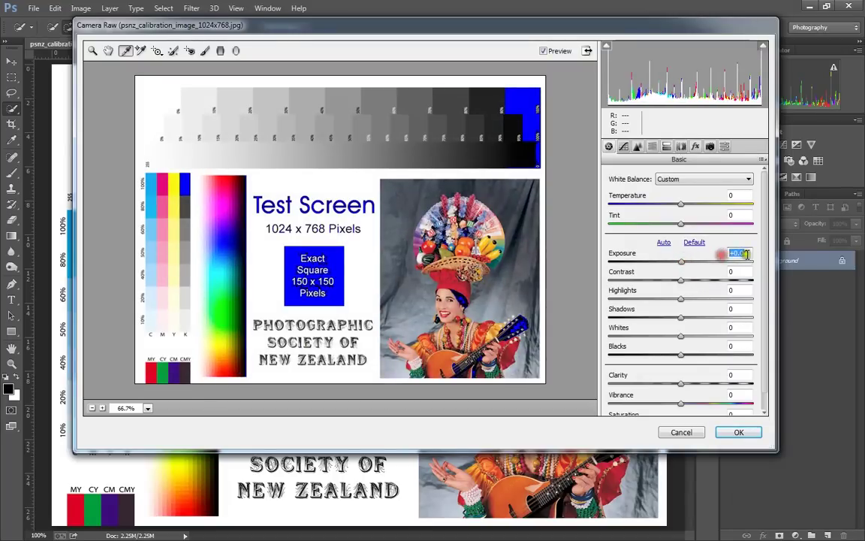
pyautogui.write('0')
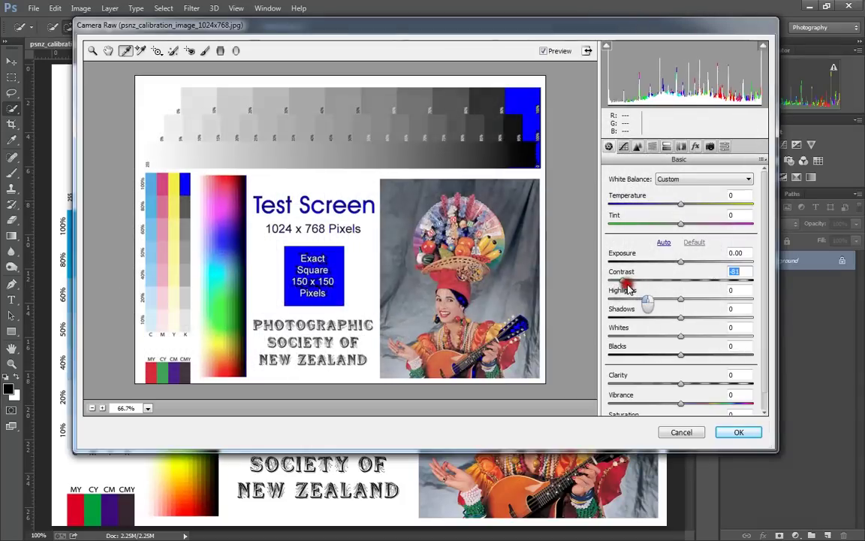
# - Drop Contrast to -96 and inspect the woman's portrait at 200% before zooming out
pyautogui.moveTo(629, 286); pyautogui.dragTo(614, 290)
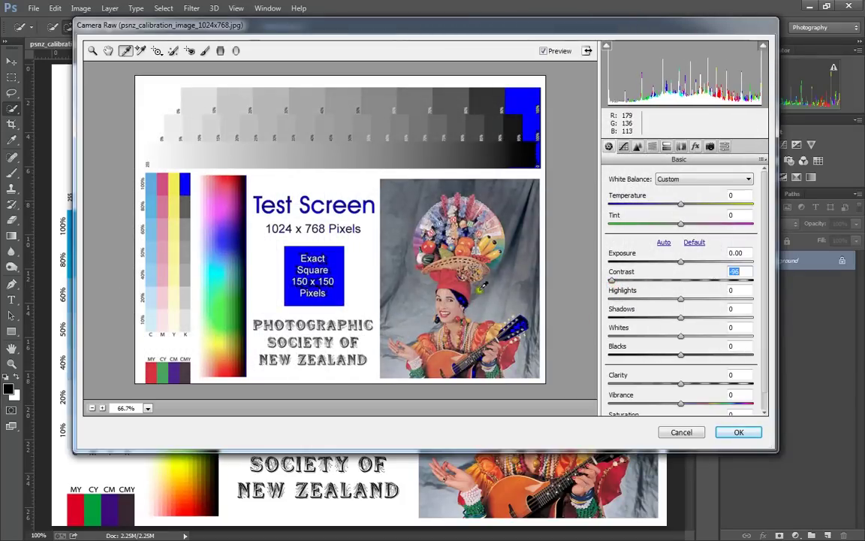
pyautogui.click(91, 51)
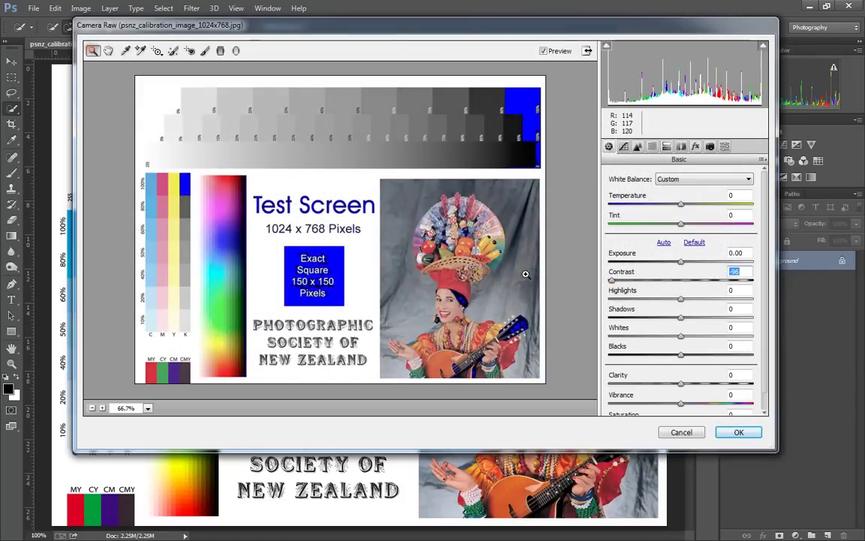
pyautogui.click(392, 276)
pyautogui.click(461, 280)
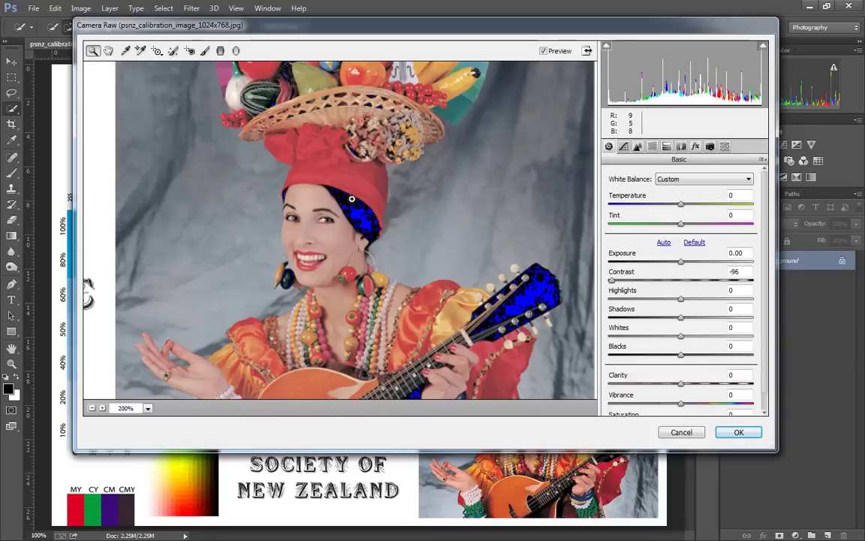
pyautogui.click(92, 408)
pyautogui.click(93, 408)
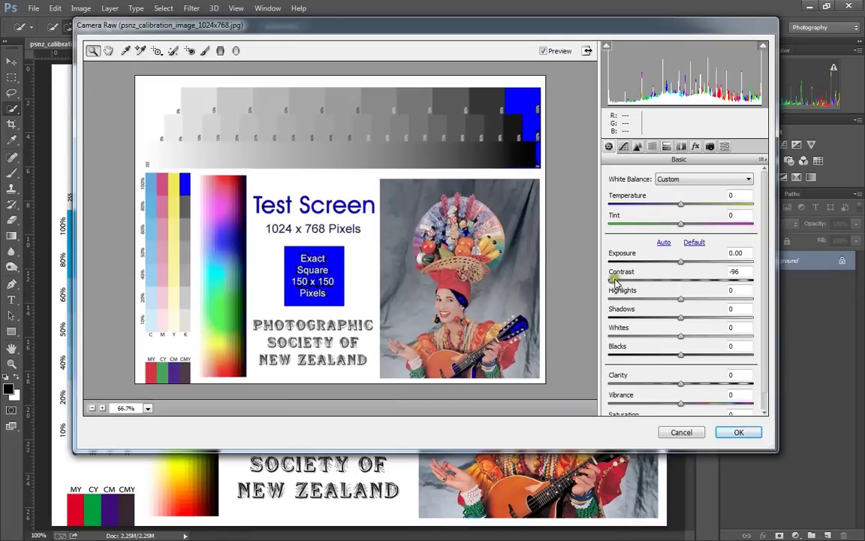
# - Raise Contrast to +100, view the portrait at 100%, then reset Contrast to 0
pyautogui.moveTo(610, 279); pyautogui.dragTo(756, 287)
pyautogui.click(484, 282)
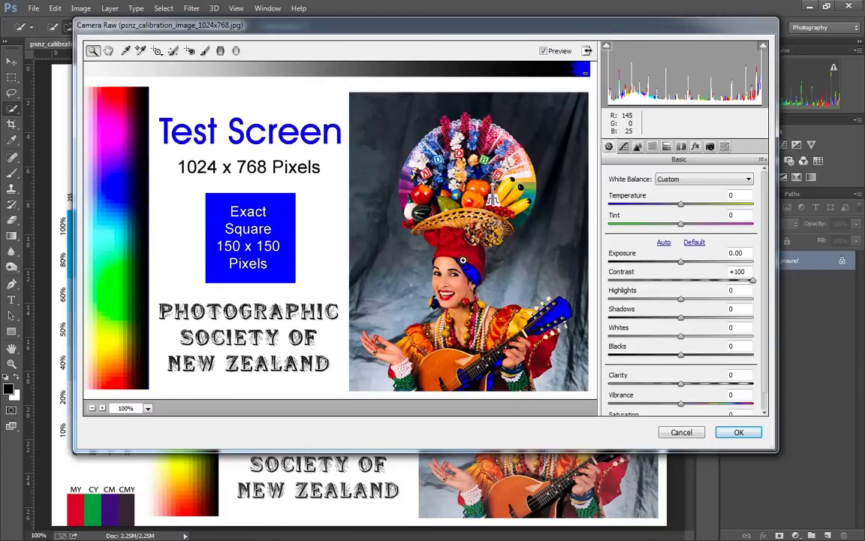
pyautogui.click(92, 408)
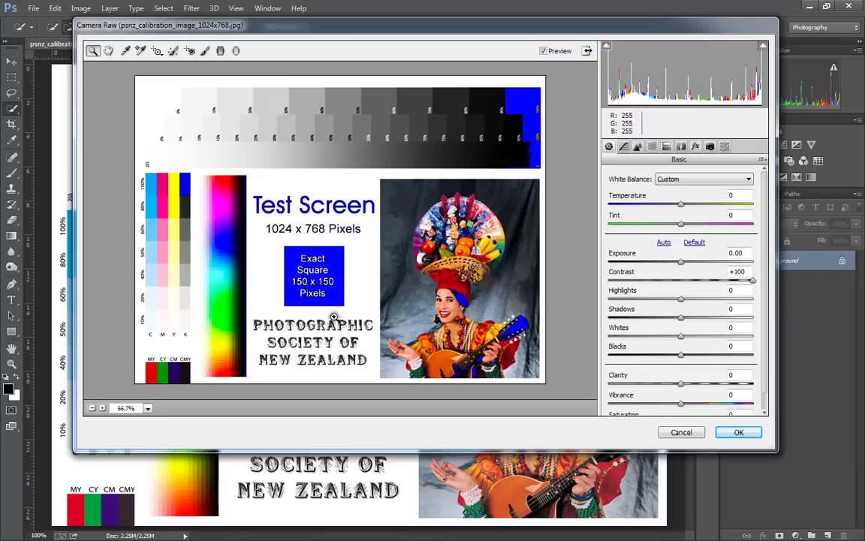
pyautogui.moveTo(727, 280); pyautogui.dragTo(683, 280)
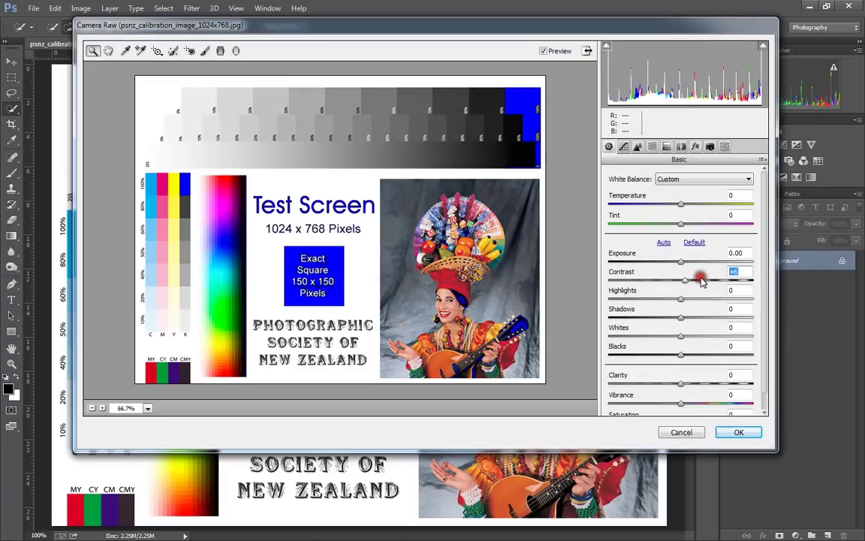
pyautogui.write('0')
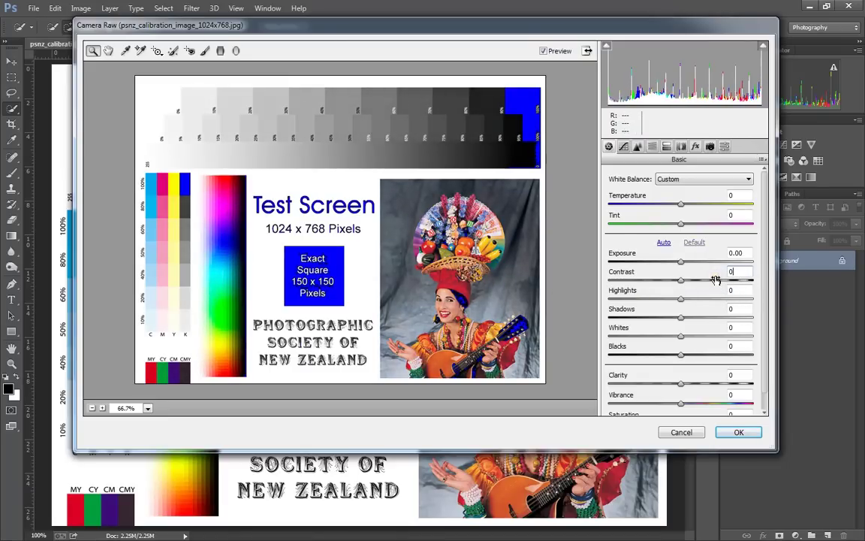
# - Push Contrast to +100 again, return it to 0, and turn off shadow clipping
pyautogui.click(622, 253)
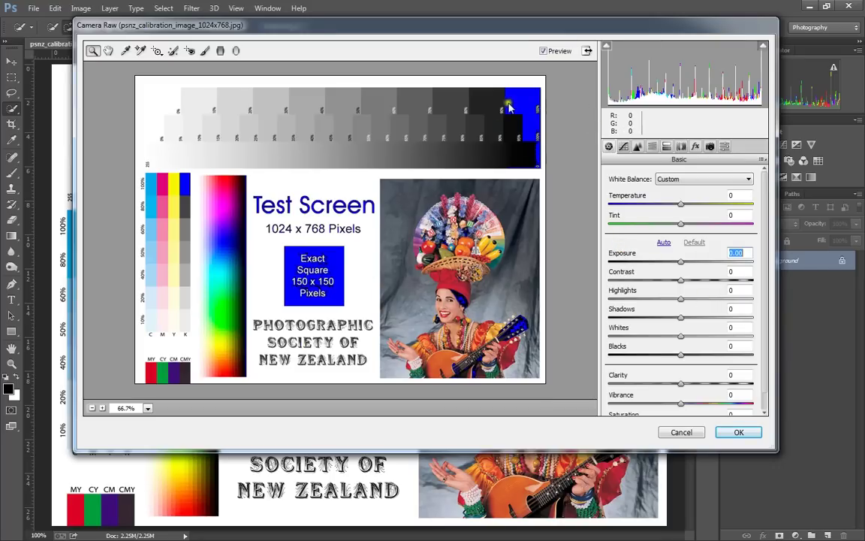
pyautogui.moveTo(681, 280); pyautogui.dragTo(757, 278)
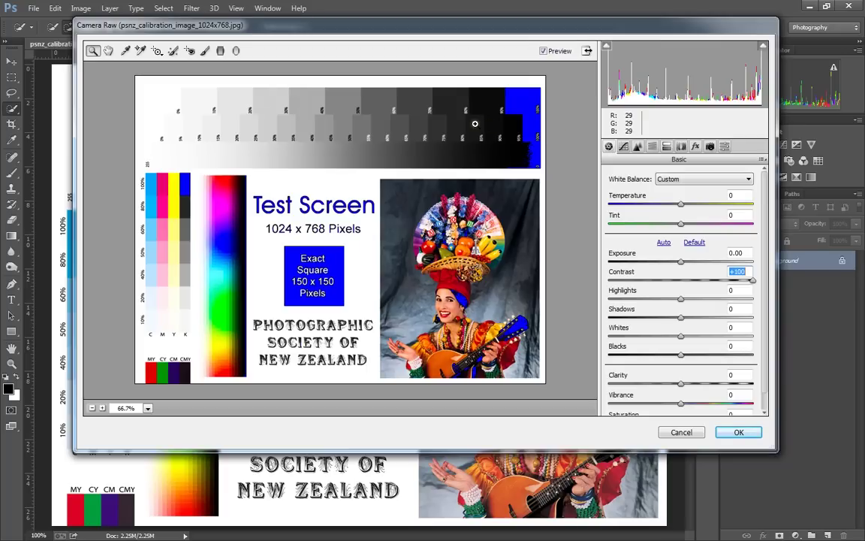
pyautogui.moveTo(746, 272); pyautogui.dragTo(678, 272)
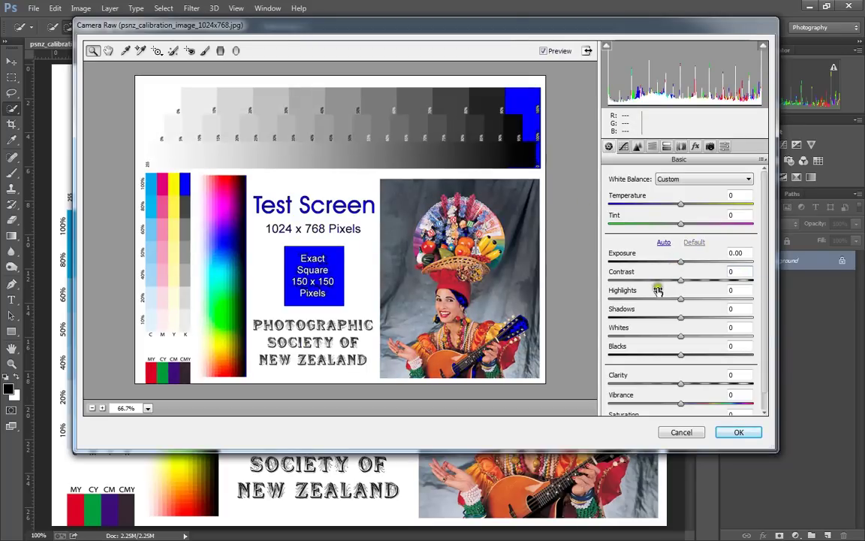
pyautogui.click(605, 45)
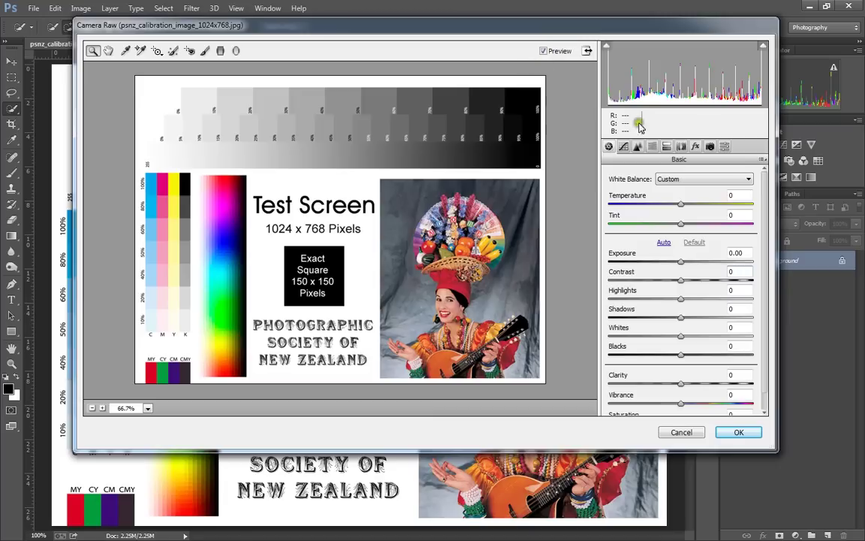
pyautogui.click(762, 46)
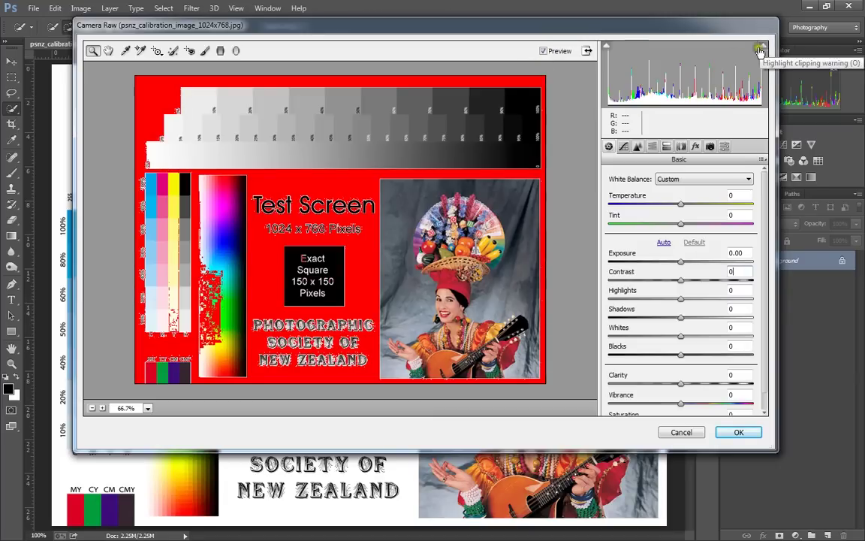
pyautogui.click(682, 301)
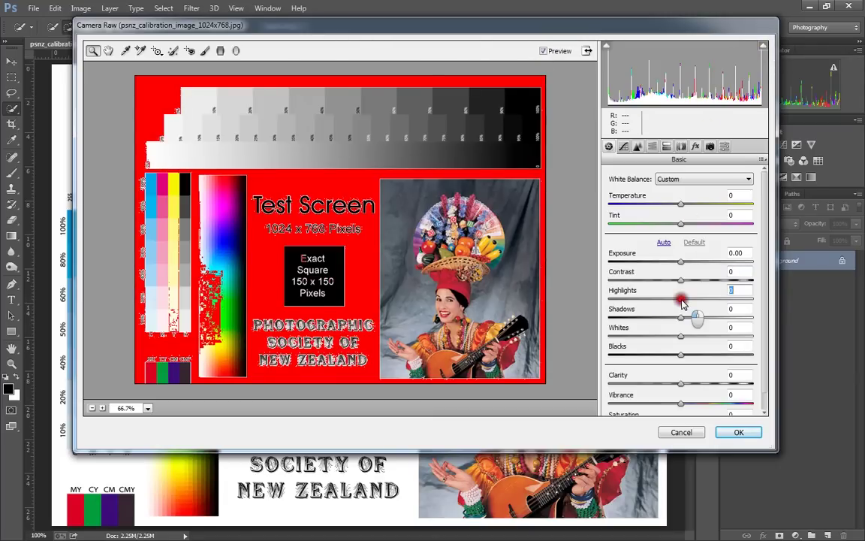
pyautogui.moveTo(682, 301); pyautogui.dragTo(677, 304)
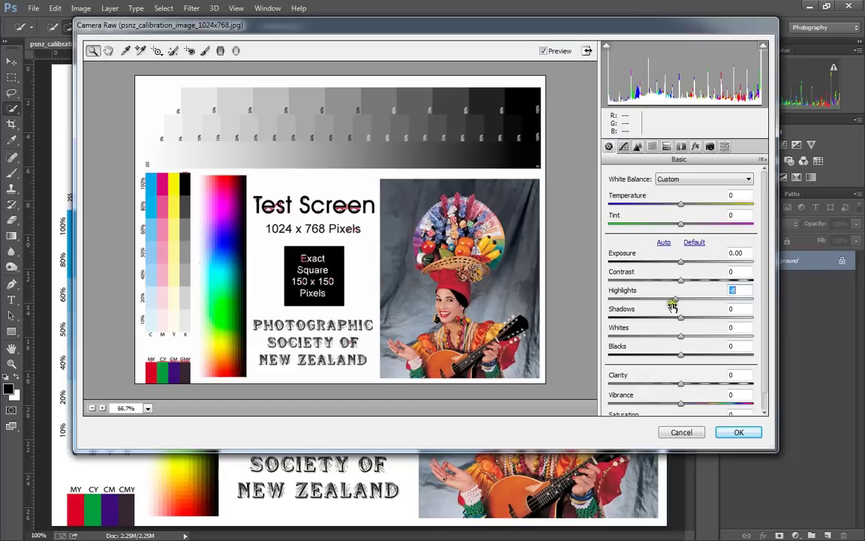
pyautogui.moveTo(676, 300); pyautogui.dragTo(669, 299)
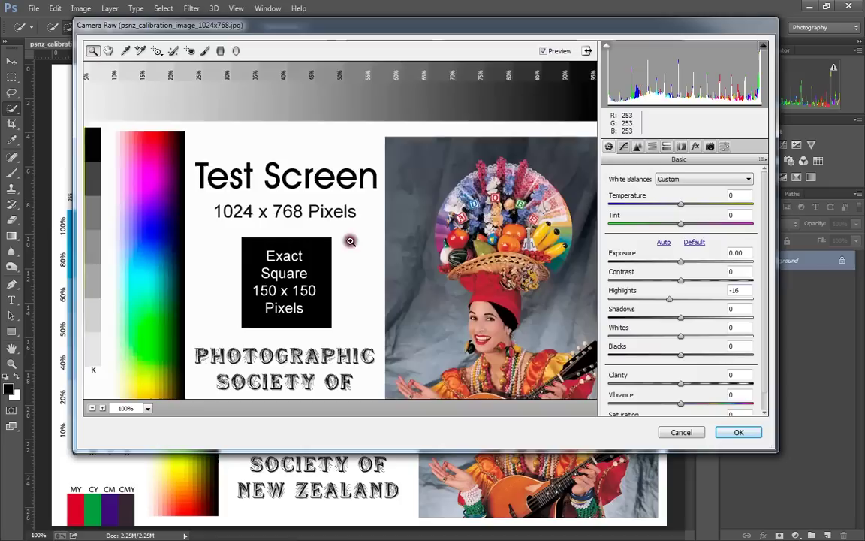
pyautogui.click(349, 241)
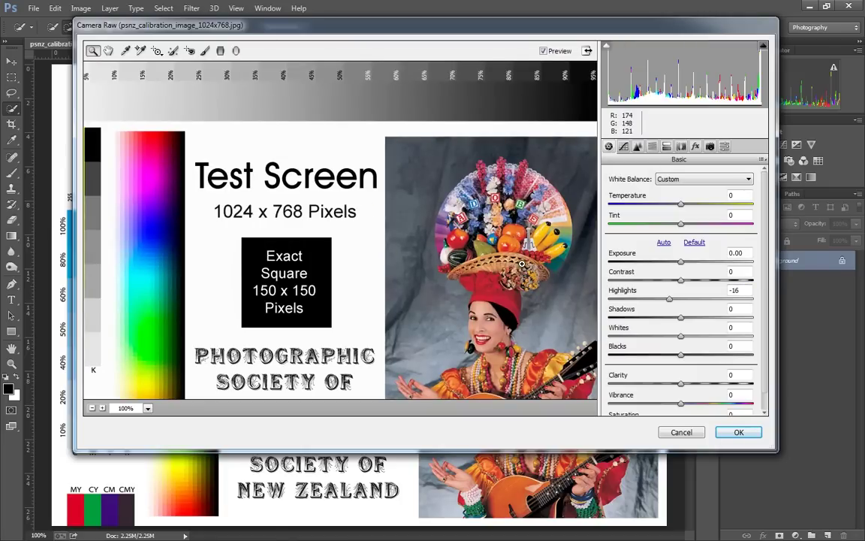
pyautogui.moveTo(669, 296); pyautogui.dragTo(598, 293)
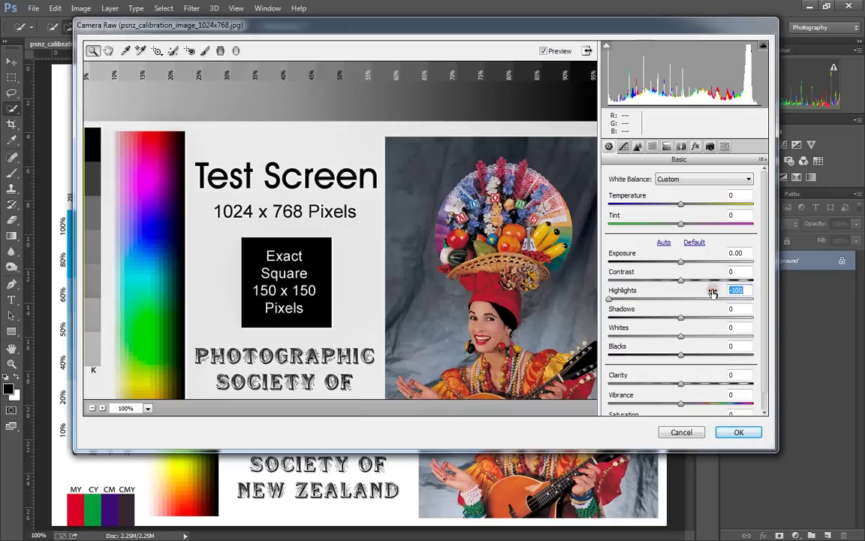
pyautogui.click(338, 264)
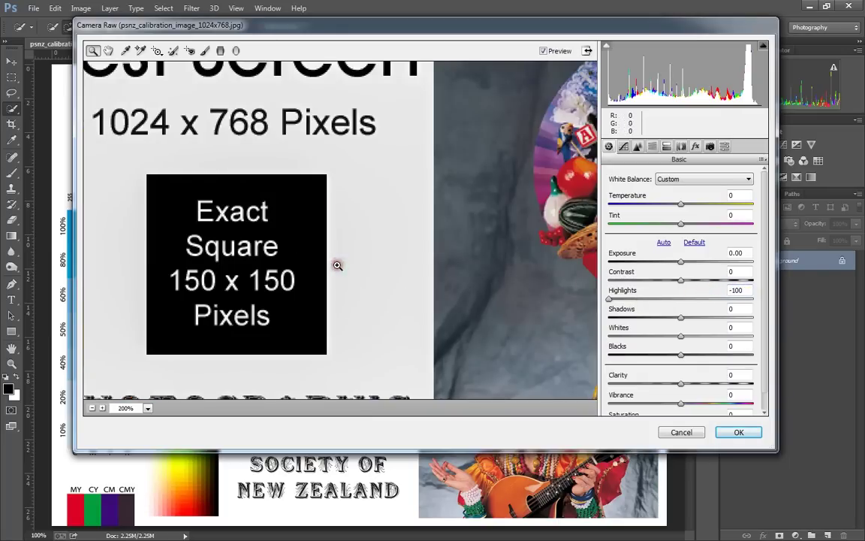
pyautogui.click(93, 407)
pyautogui.click(94, 408)
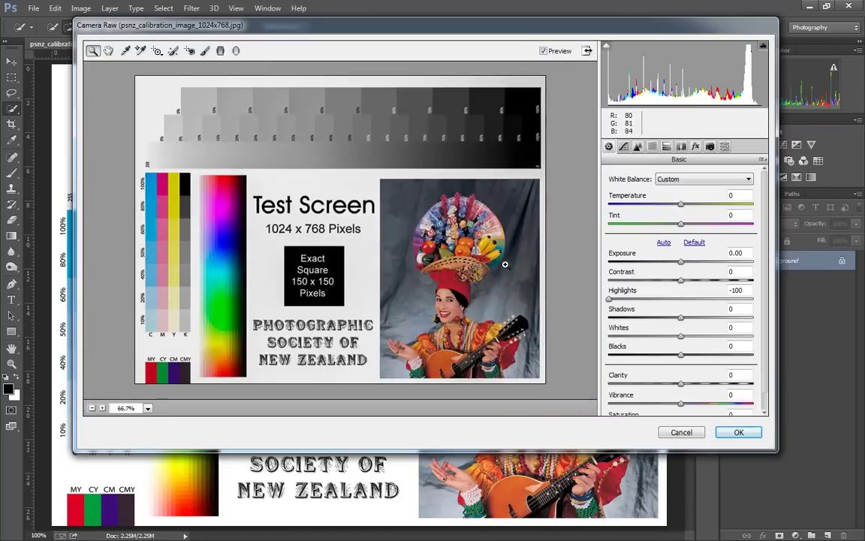
pyautogui.moveTo(614, 301); pyautogui.dragTo(685, 298)
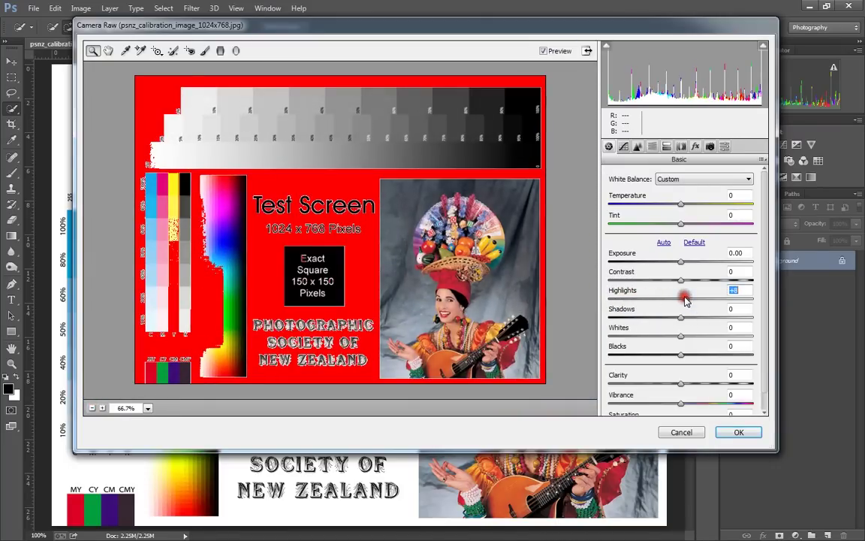
pyautogui.click(765, 47)
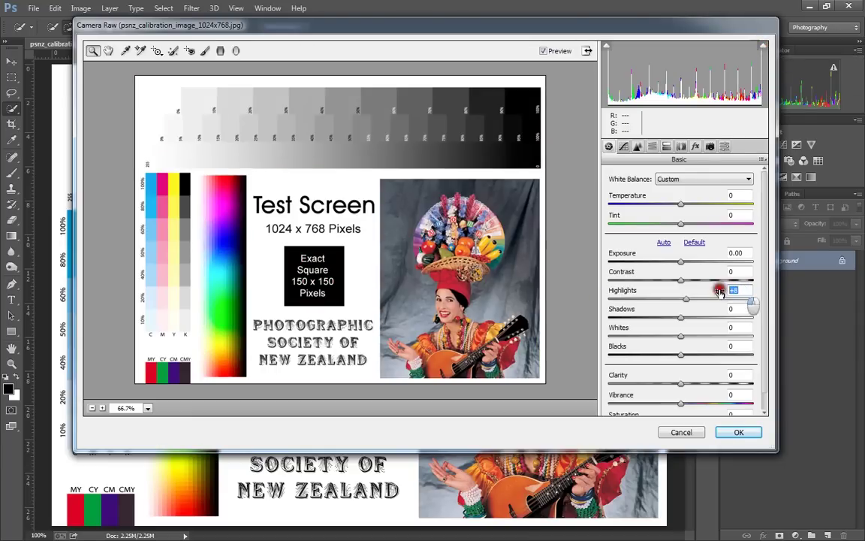
pyautogui.write('0')
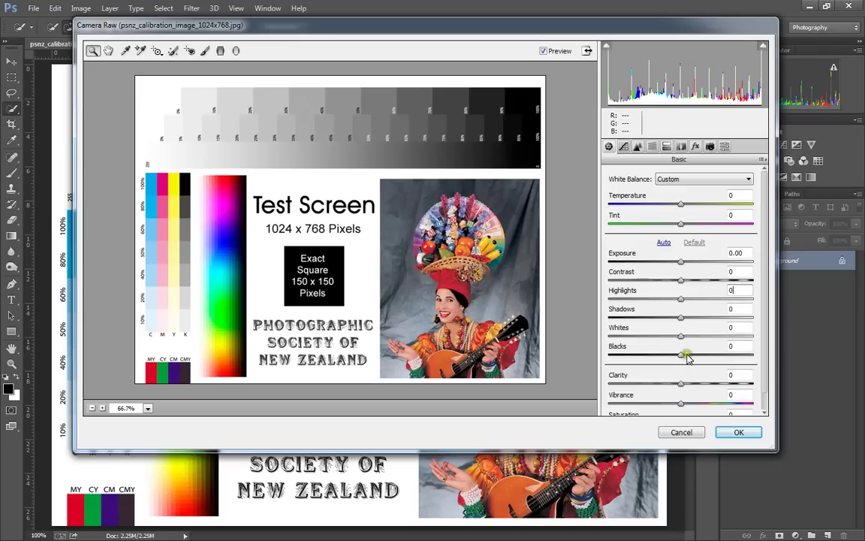
# - Try Blacks at -63 and restore it to +1, then test Shadows at -61 and reset to 0
pyautogui.moveTo(678, 358); pyautogui.dragTo(642, 347)
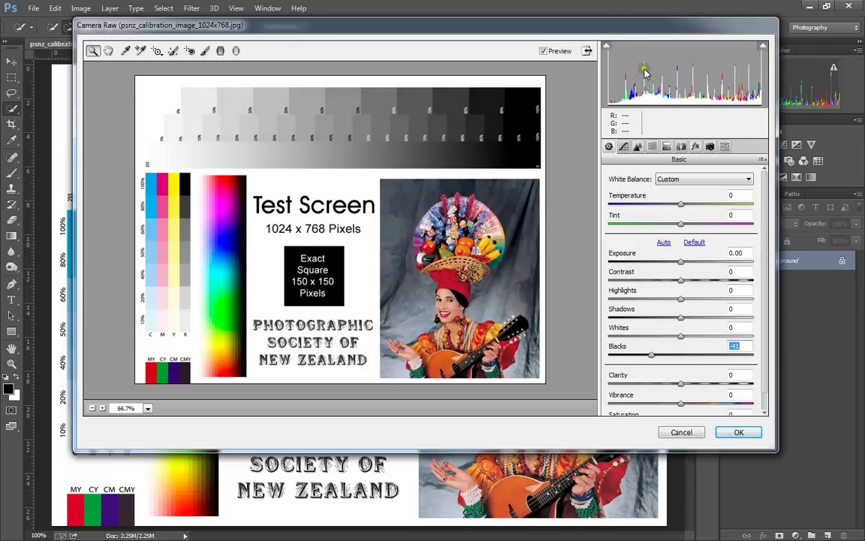
pyautogui.moveTo(651, 362); pyautogui.dragTo(679, 362)
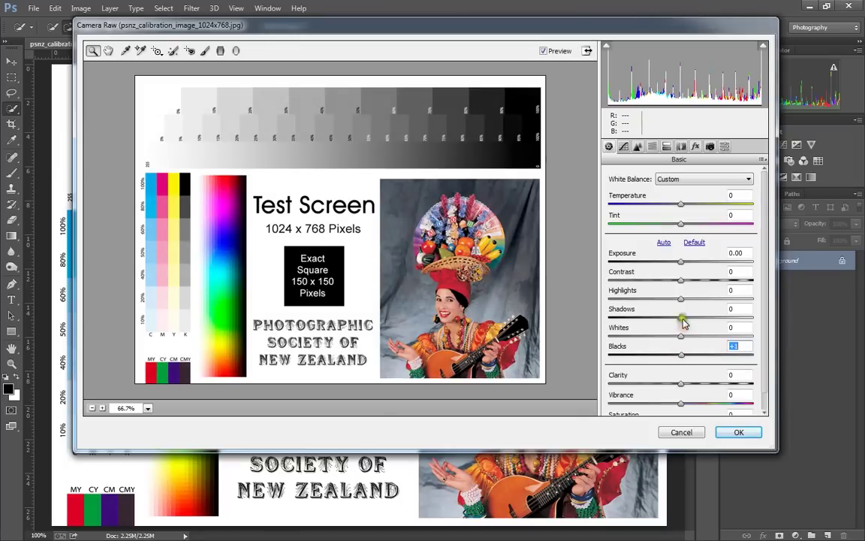
pyautogui.moveTo(679, 319); pyautogui.dragTo(637, 318)
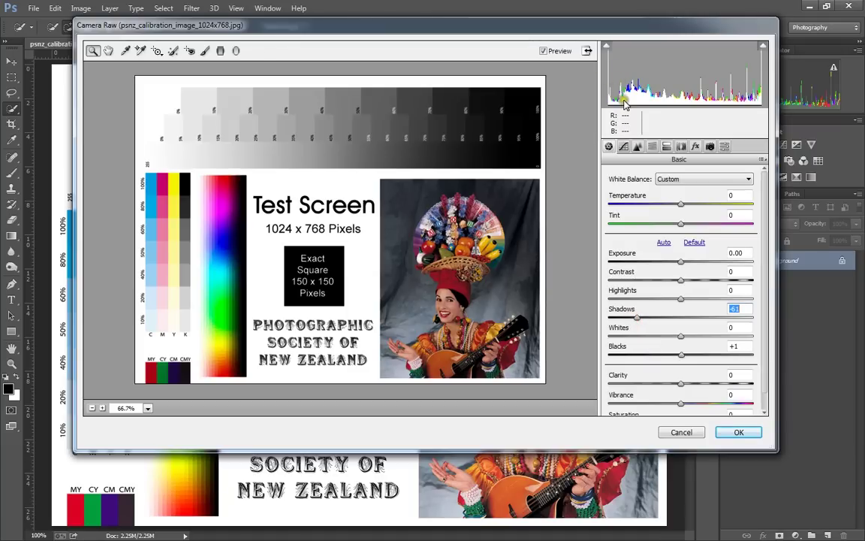
pyautogui.write('0')
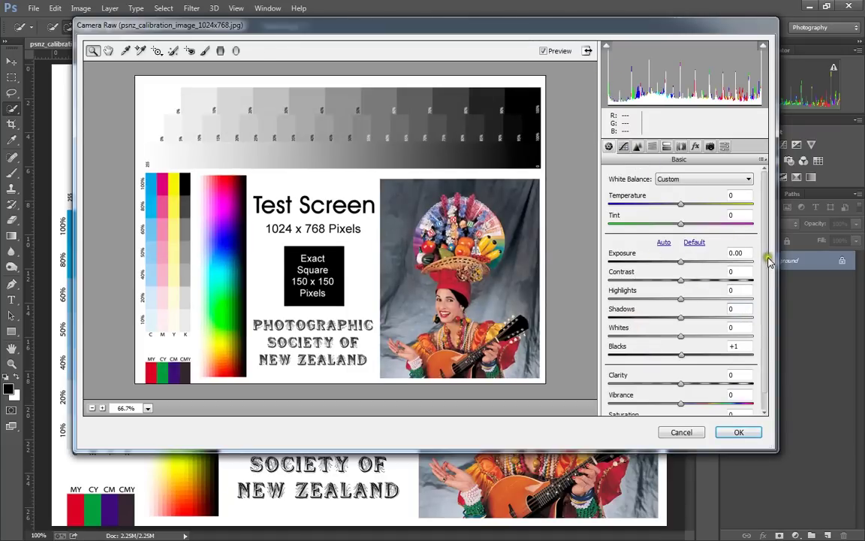
pyautogui.moveTo(765, 265); pyautogui.dragTo(762, 289)
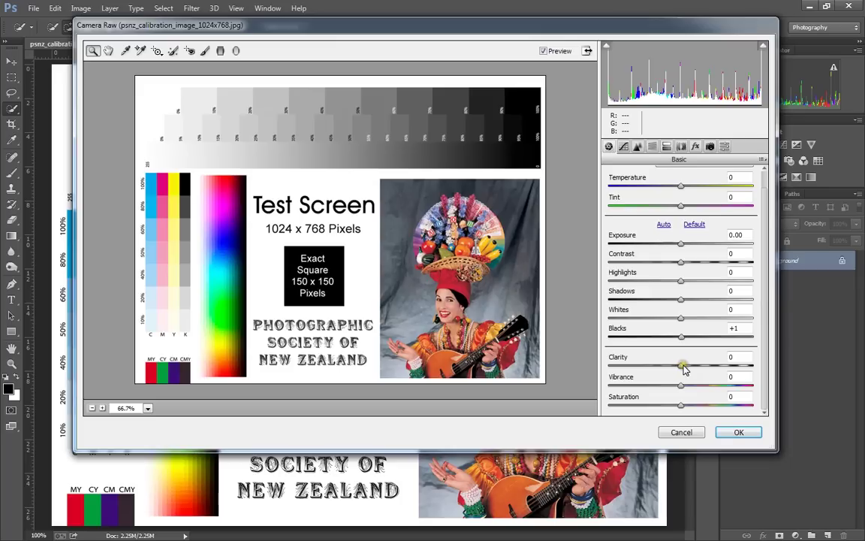
# - Set Clarity to +100 and zoom to 200% on the woman to inspect the effect
pyautogui.click(361, 128)
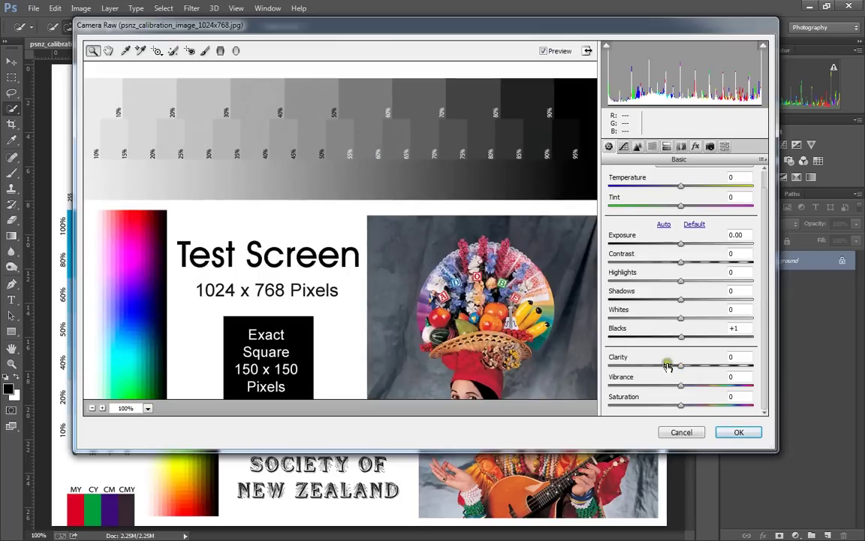
pyautogui.click(92, 408)
pyautogui.click(92, 408)
pyautogui.click(103, 408)
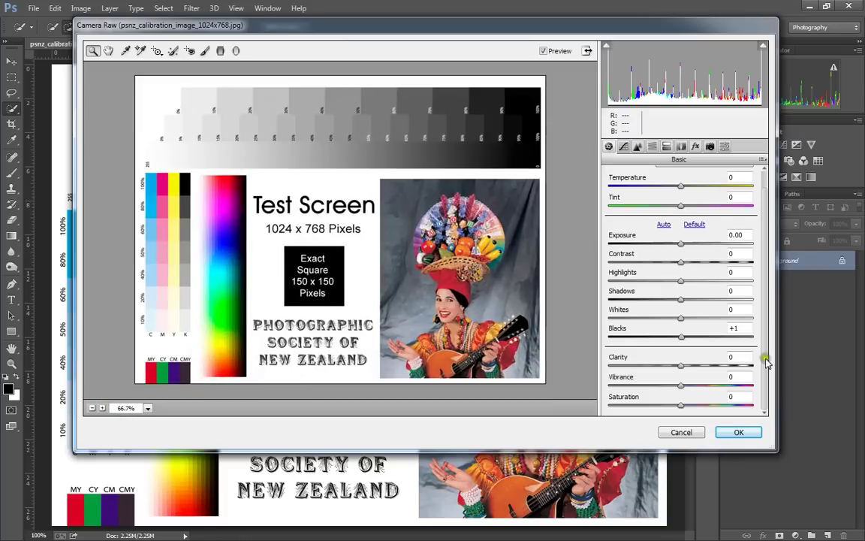
pyautogui.moveTo(681, 365); pyautogui.dragTo(757, 374)
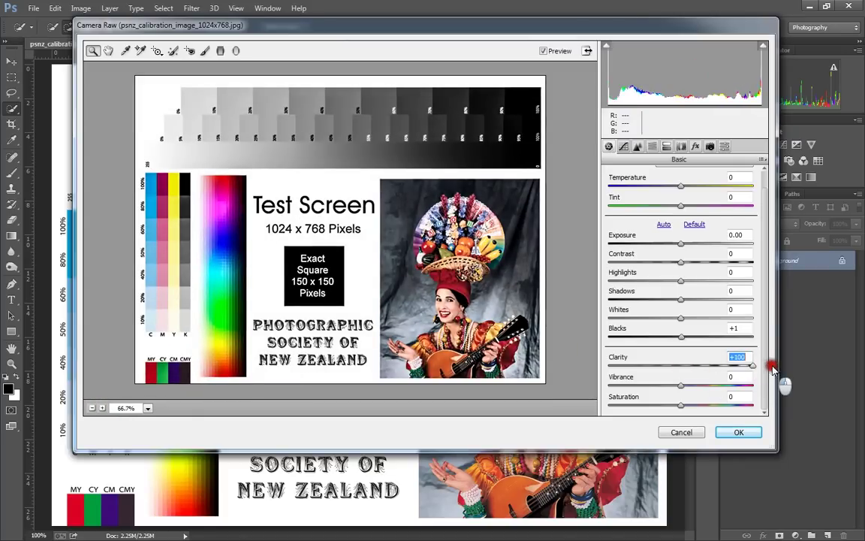
pyautogui.click(441, 257)
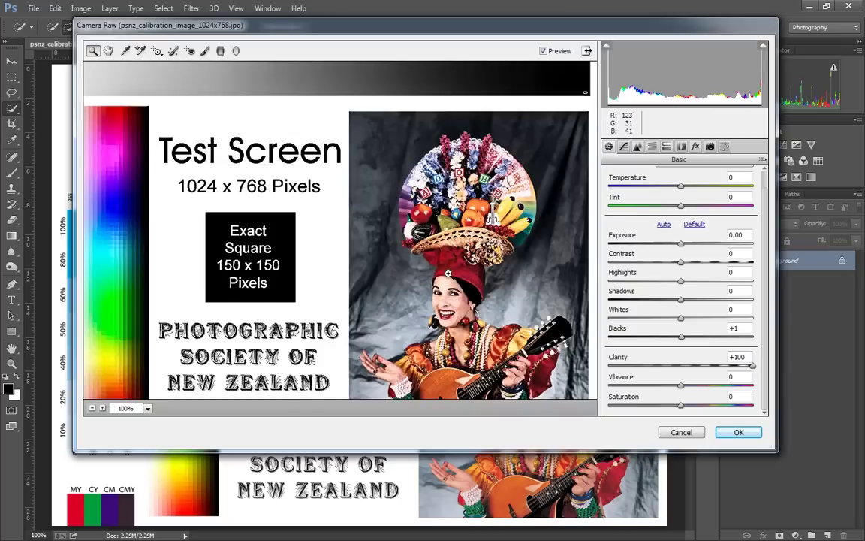
pyautogui.click(451, 275)
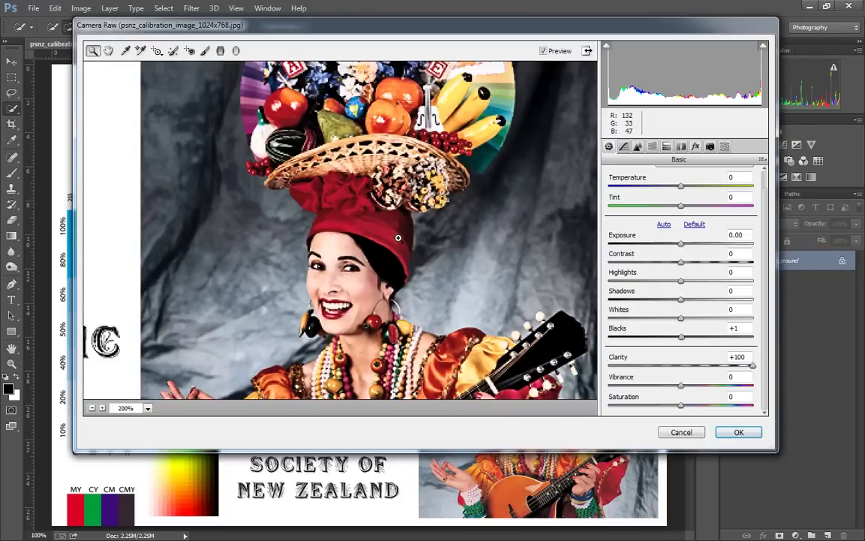
# - Zoom the grey-scale patches to 400% and reset Clarity to 0
pyautogui.click(93, 410)
pyautogui.click(332, 116)
pyautogui.click(336, 133)
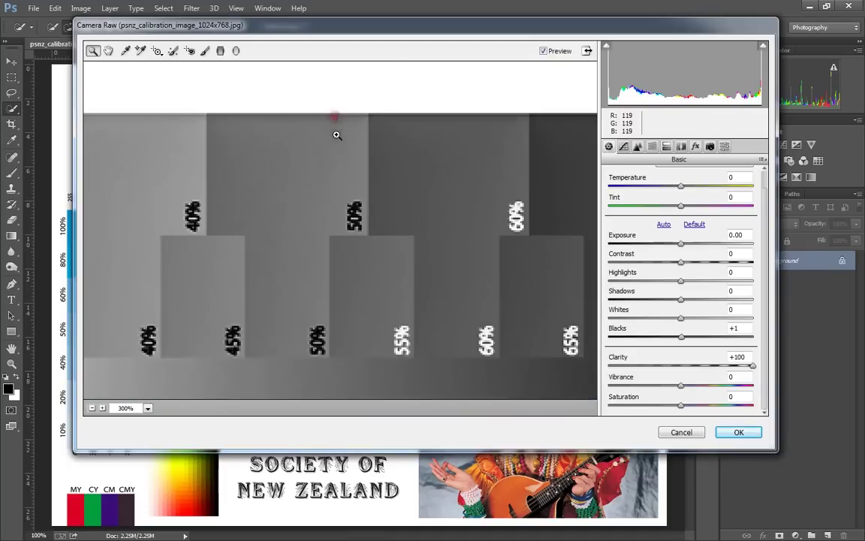
pyautogui.click(368, 186)
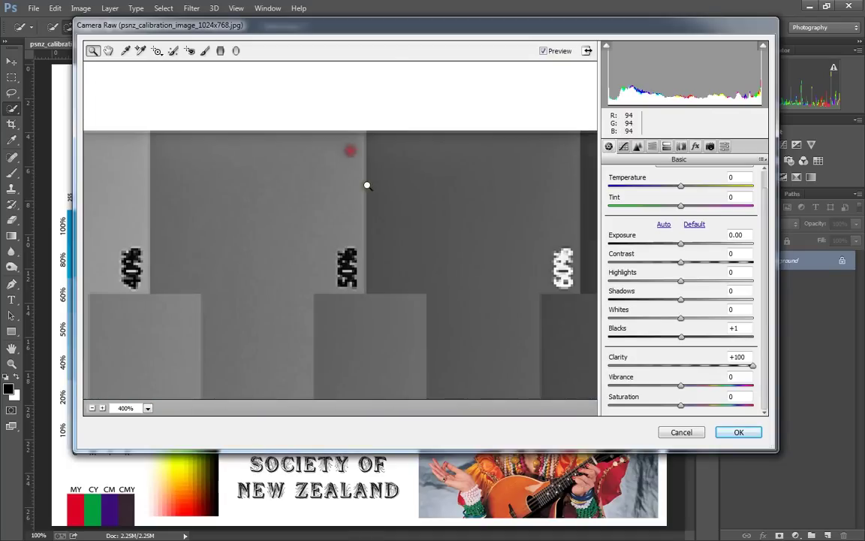
pyautogui.click(706, 356)
pyautogui.write('0')
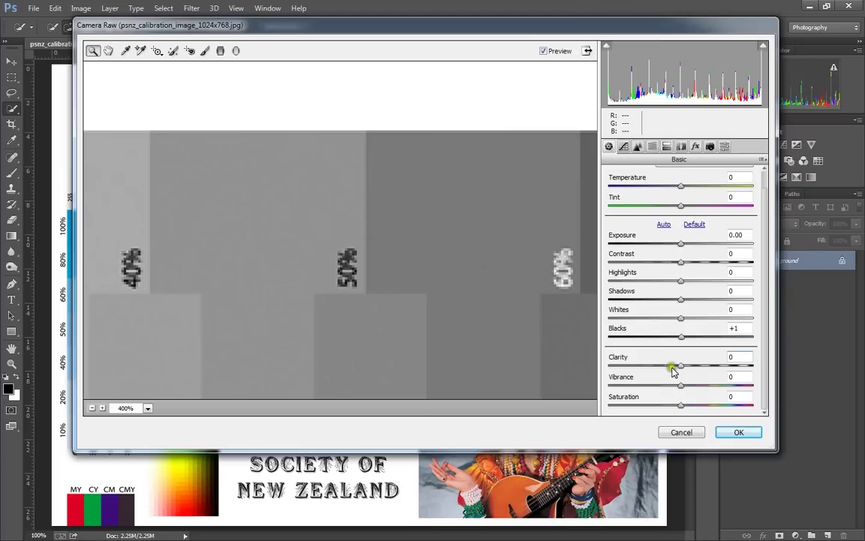
# - Compare Clarity at +41 and +100 on the grey patches, then reset it to 0
pyautogui.moveTo(681, 366); pyautogui.dragTo(716, 366)
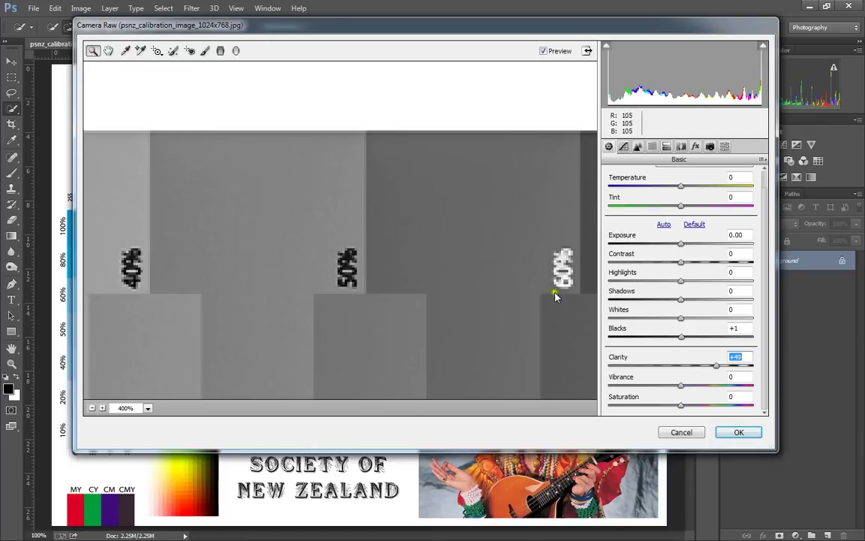
pyautogui.moveTo(716, 365); pyautogui.dragTo(779, 366)
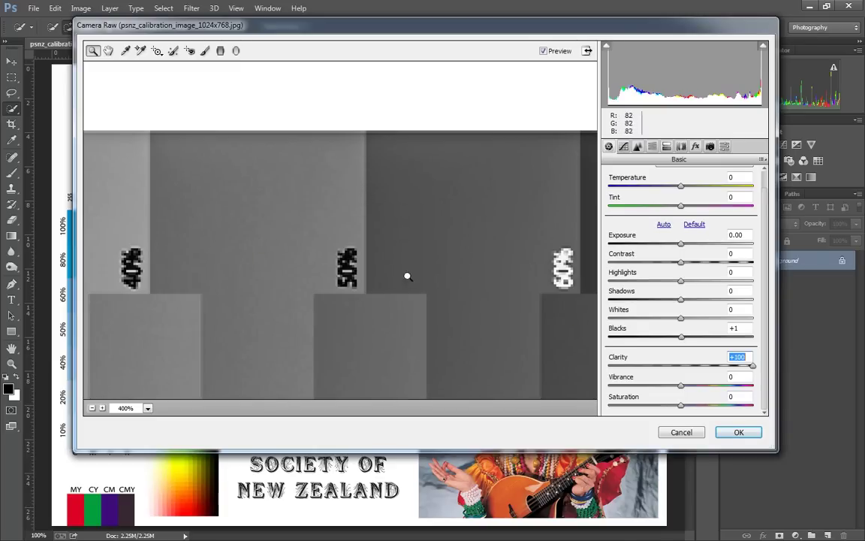
pyautogui.write('0')
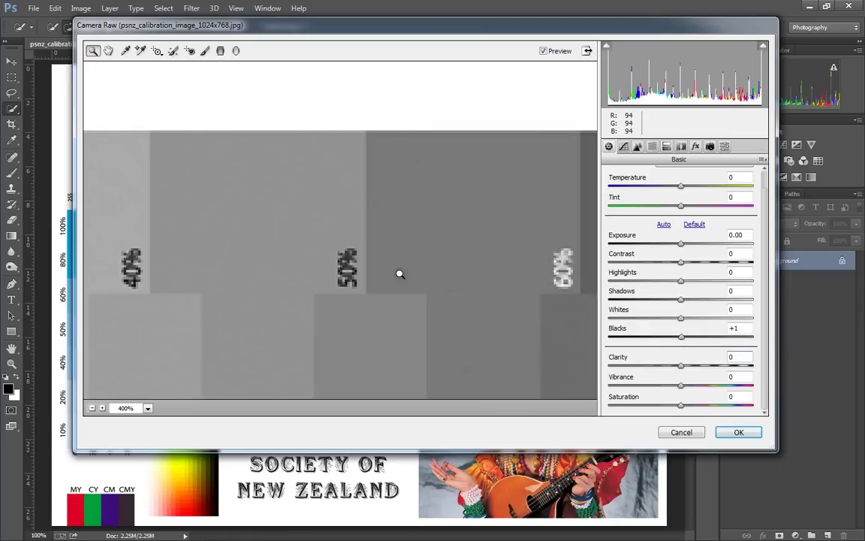
# - Zoom out to 66.7%, then zoom to 200% on the woman's face and mandolin
pyautogui.click(91, 408)
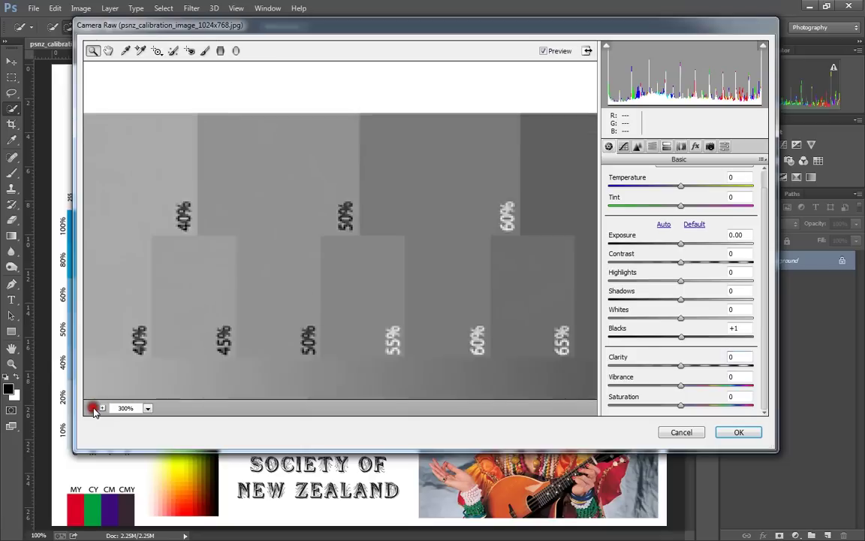
pyautogui.click(92, 408)
pyautogui.click(91, 408)
pyautogui.click(92, 407)
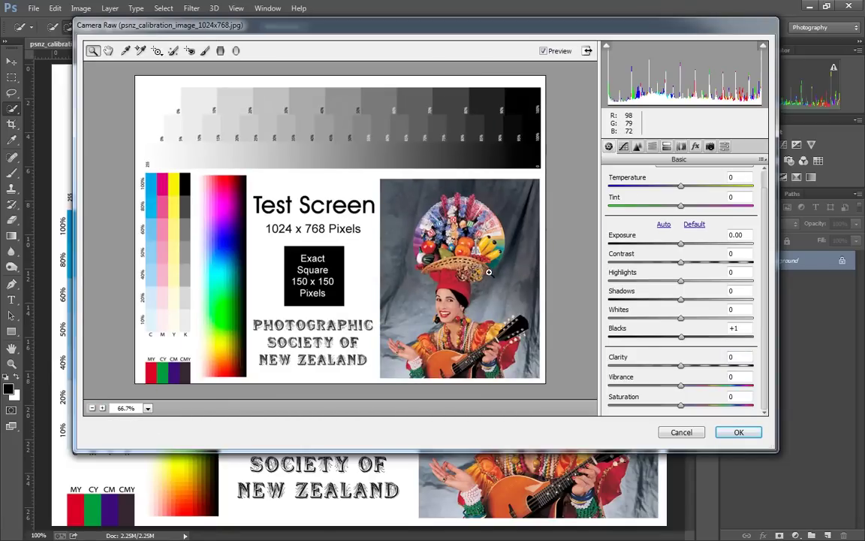
pyautogui.click(415, 276)
pyautogui.click(451, 274)
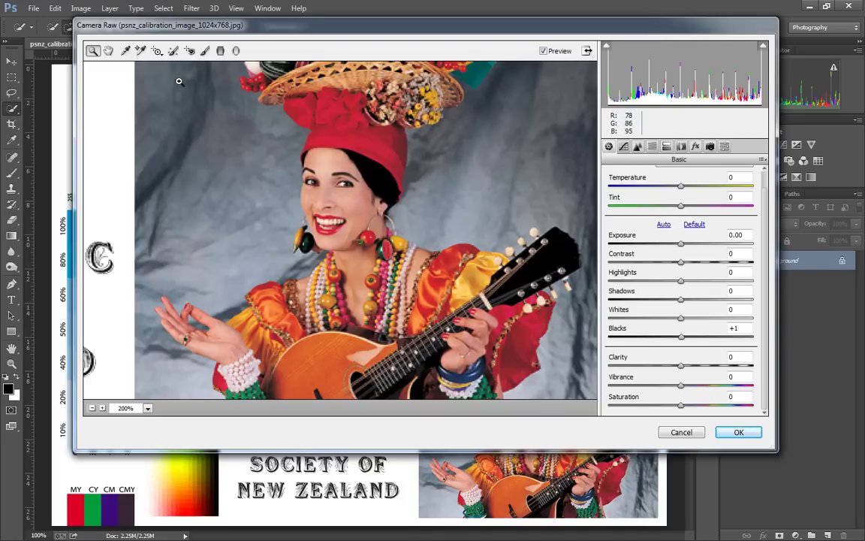
pyautogui.click(204, 51)
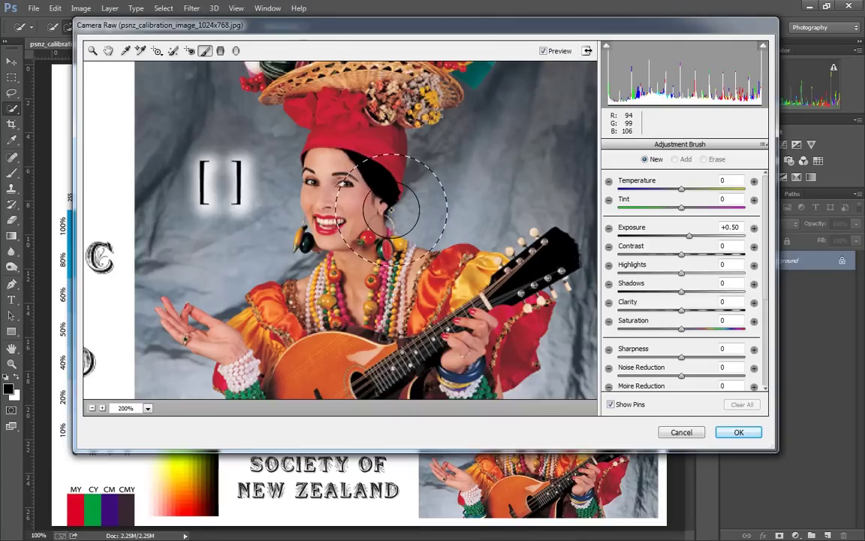
# - Shrink the adjustment brush to Size 5 and select its Exposure value
pyautogui.press('[')
pyautogui.press('[')
pyautogui.press('[')
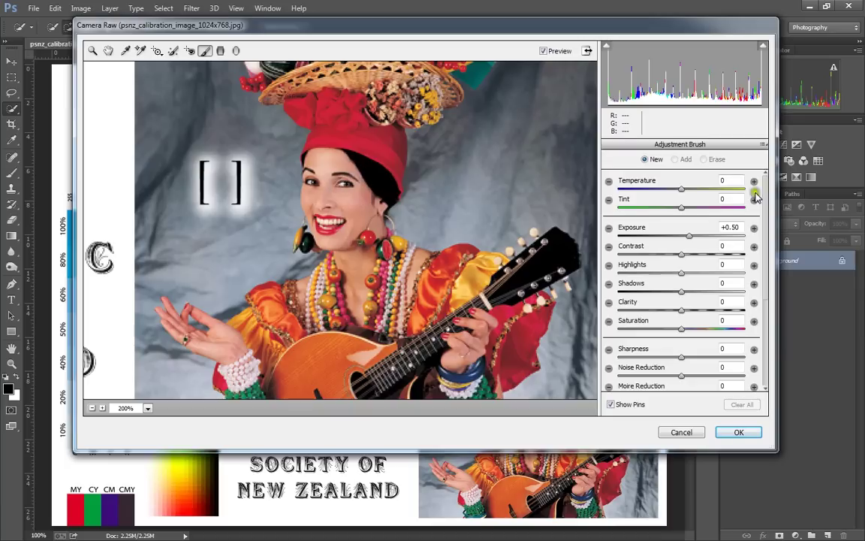
pyautogui.moveTo(764, 189); pyautogui.dragTo(771, 289)
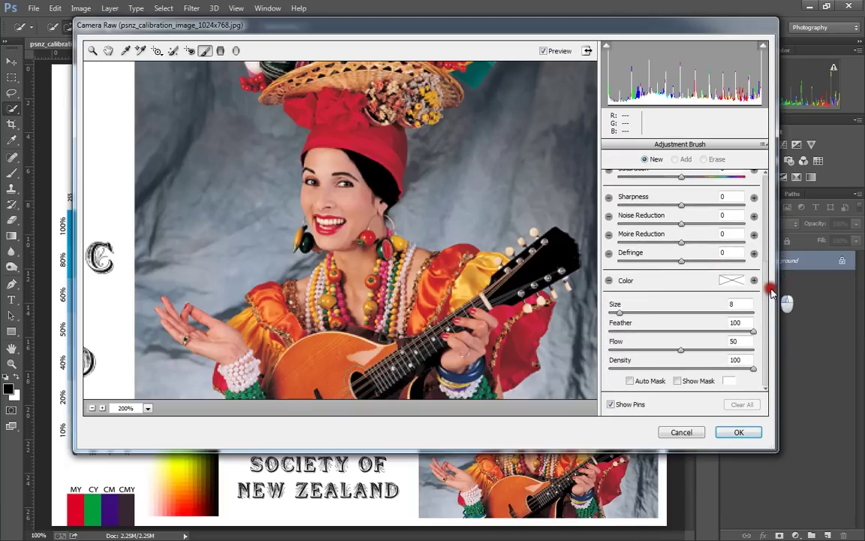
pyautogui.click(622, 312)
pyautogui.moveTo(622, 312); pyautogui.dragTo(615, 312)
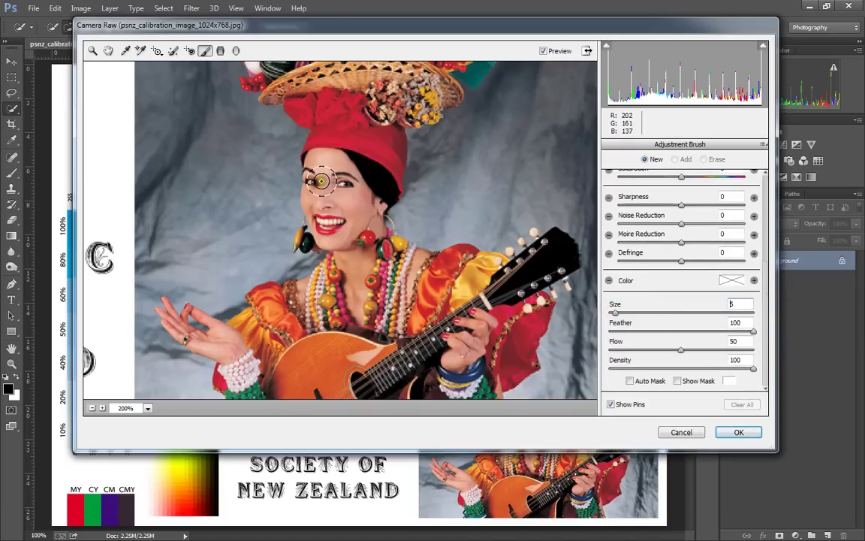
pyautogui.write('5')
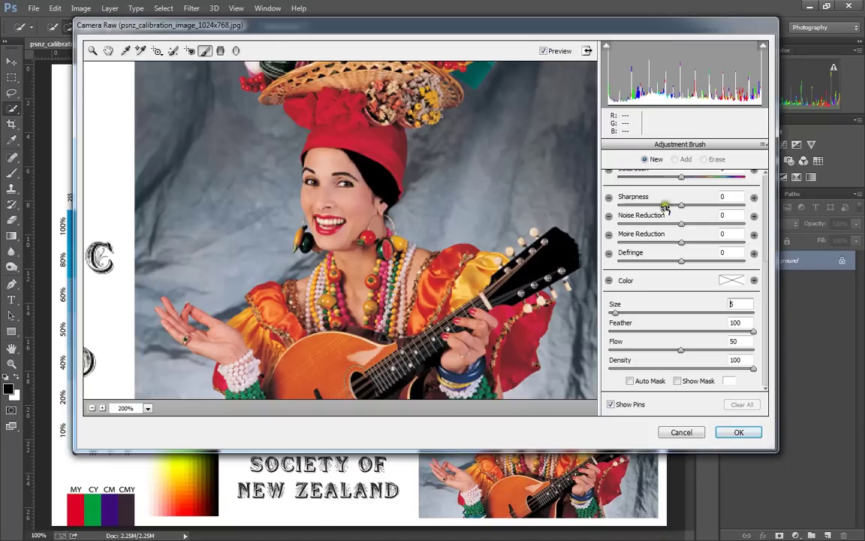
pyautogui.scroll(5, 676, 217)
pyautogui.click(727, 229)
# - Set the brush Clarity to +53 and paint it across the woman's eyes
pyautogui.click(690, 228)
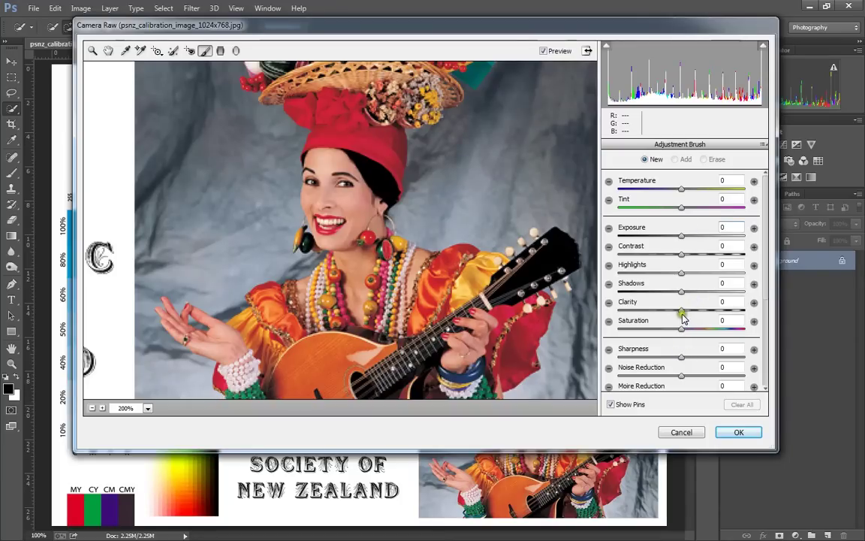
pyautogui.moveTo(681, 309); pyautogui.dragTo(713, 310)
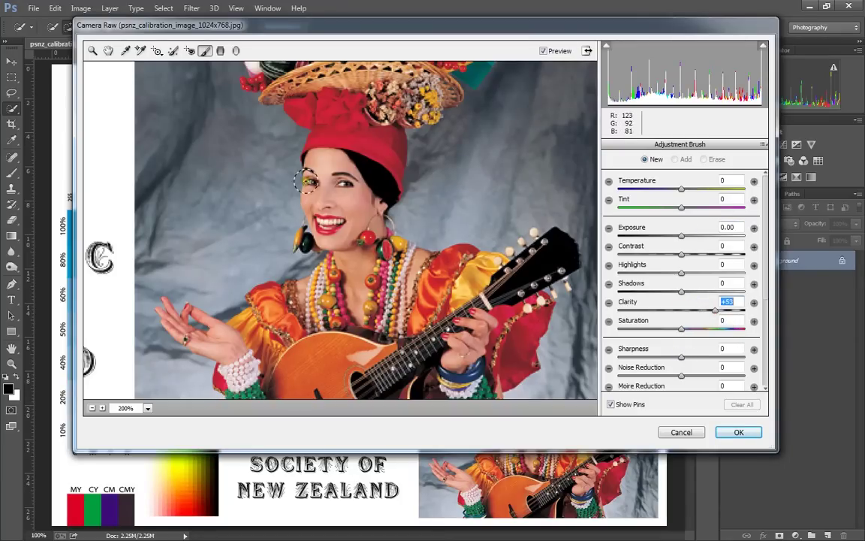
pyautogui.click(338, 183)
pyautogui.moveTo(338, 184)
pyautogui.mouseDown()
pyautogui.moveTo(367, 177)
pyautogui.moveTo(341, 195)
pyautogui.moveTo(350, 195)
pyautogui.moveTo(350, 178)
pyautogui.moveTo(363, 179)
pyautogui.moveTo(300, 179)
pyautogui.moveTo(362, 205)
pyautogui.mouseUp()
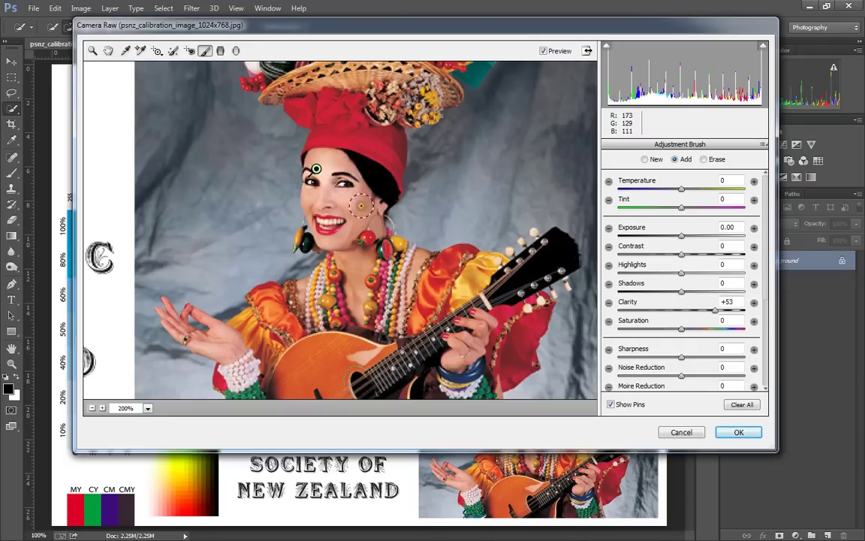
pyautogui.scroll(-5, 669, 298)
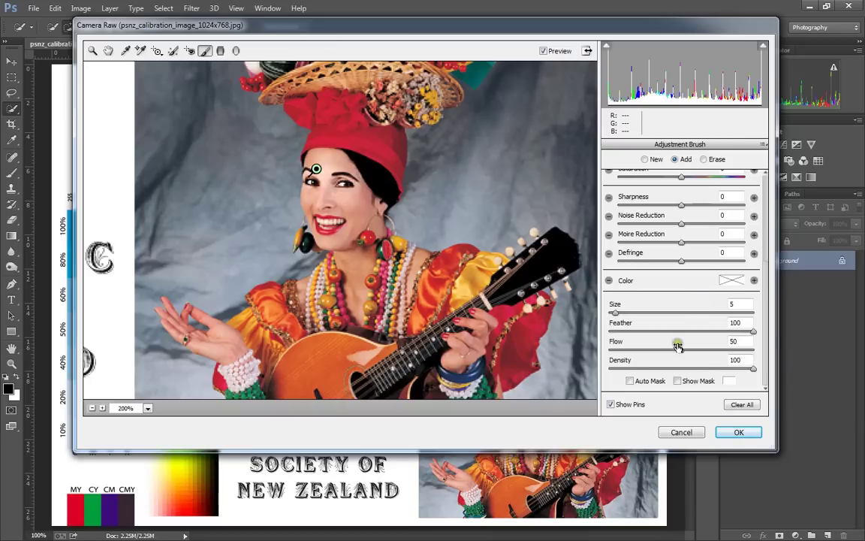
# - Erase clarity from the cheek in Erase mode, then set Feather to 42 and enlarge the brush
pyautogui.click(704, 160)
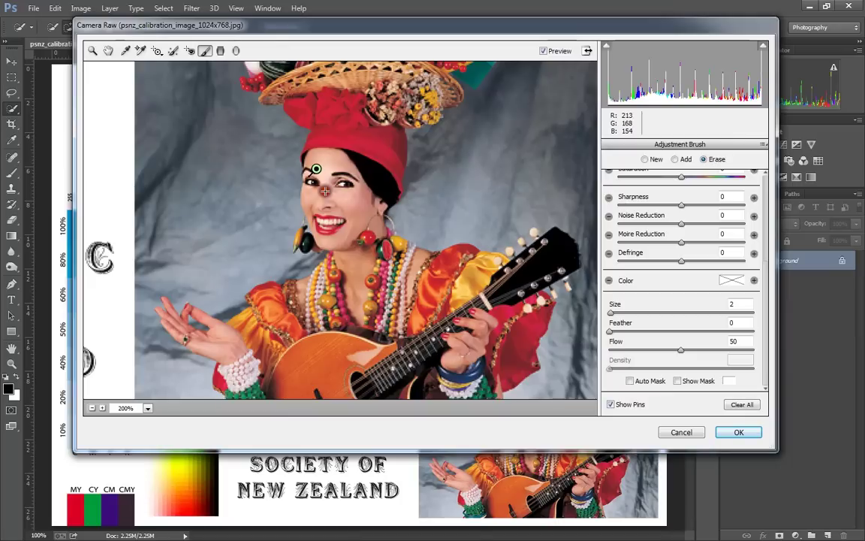
pyautogui.moveTo(324, 191)
pyautogui.mouseDown()
pyautogui.moveTo(326, 207)
pyautogui.moveTo(334, 183)
pyautogui.moveTo(340, 195)
pyautogui.moveTo(326, 182)
pyautogui.mouseUp()
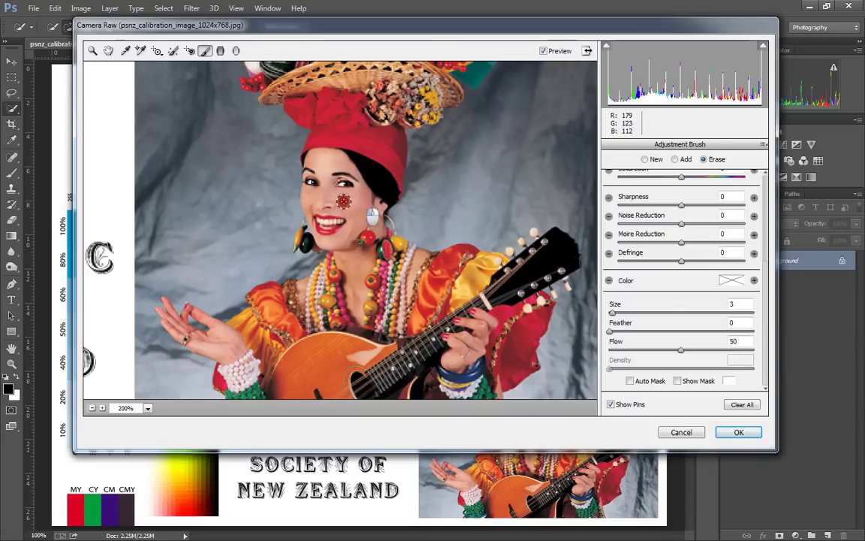
pyautogui.moveTo(612, 331); pyautogui.dragTo(668, 331)
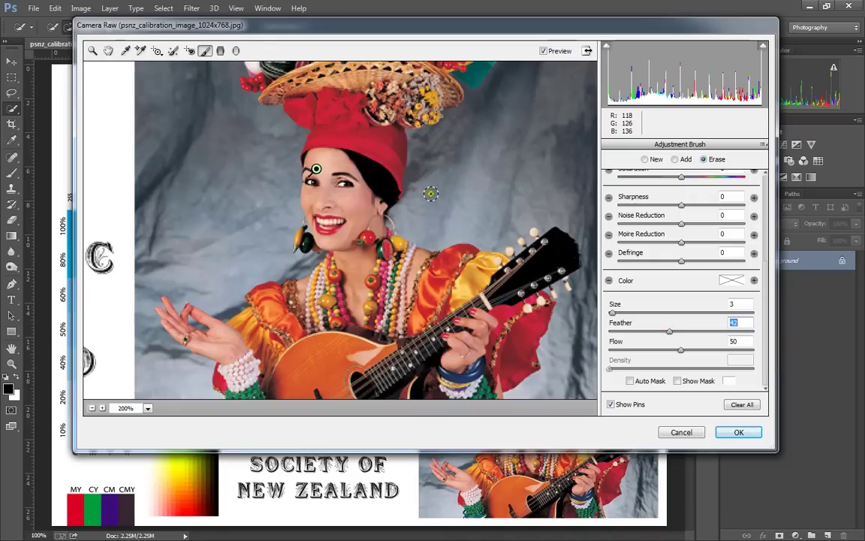
pyautogui.press(']')
pyautogui.press(']')
pyautogui.press(']')
pyautogui.press(']')
pyautogui.press(']')
pyautogui.press(']')
pyautogui.press(']')
pyautogui.press(']')
pyautogui.press(']')
pyautogui.press(']')
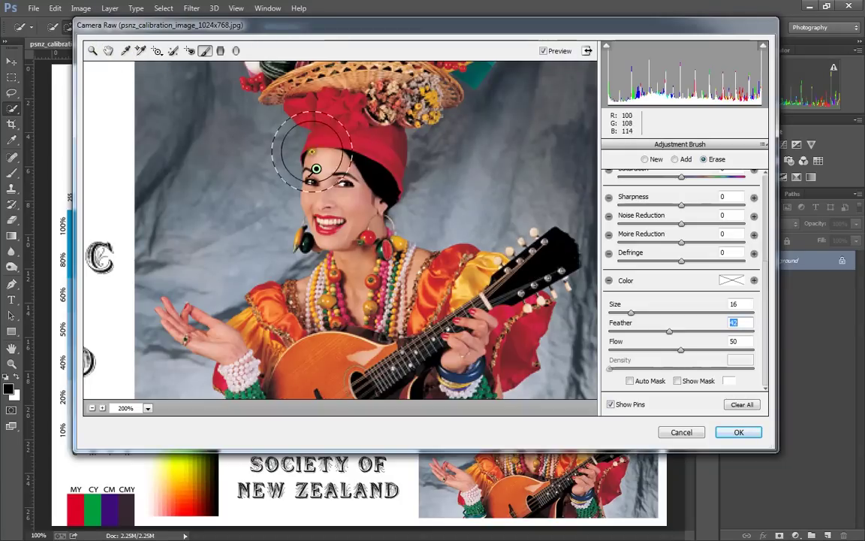
# - Clear all local brush adjustments and return to the Basic panel, zoomed out to 66.7%
pyautogui.click(741, 403)
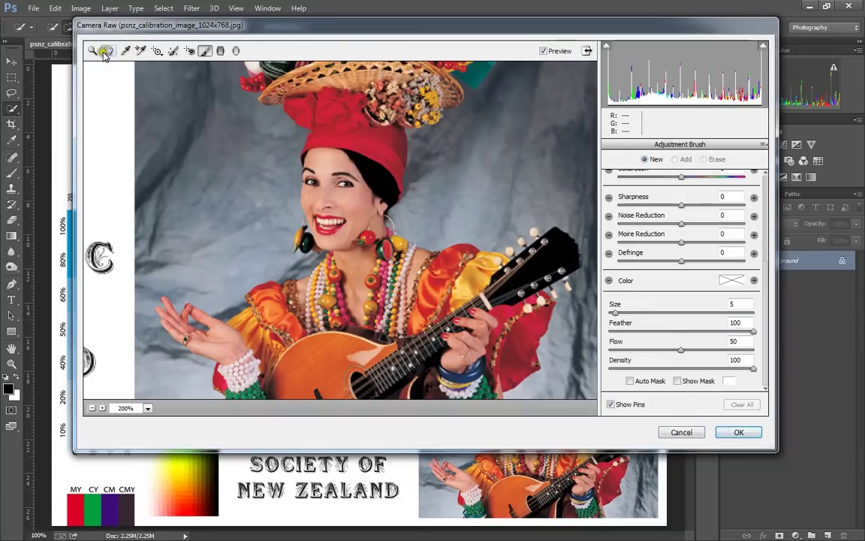
pyautogui.click(92, 50)
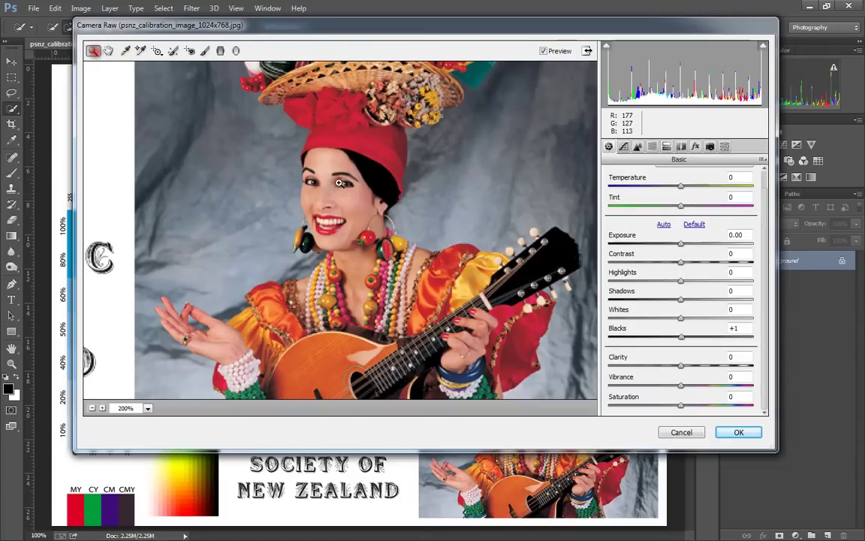
pyautogui.click(93, 407)
pyautogui.click(92, 408)
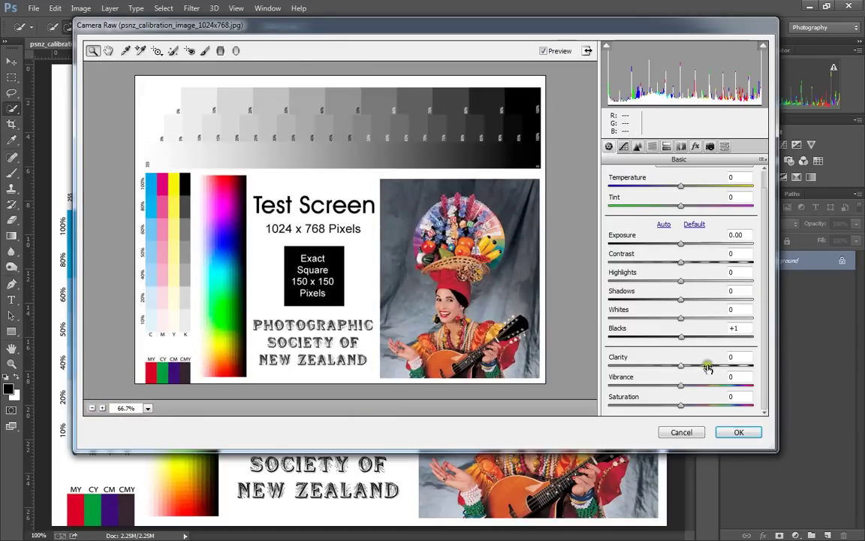
# - Zoom into the woman's face at 200% and raise Vibrance to +72
pyautogui.click(469, 280)
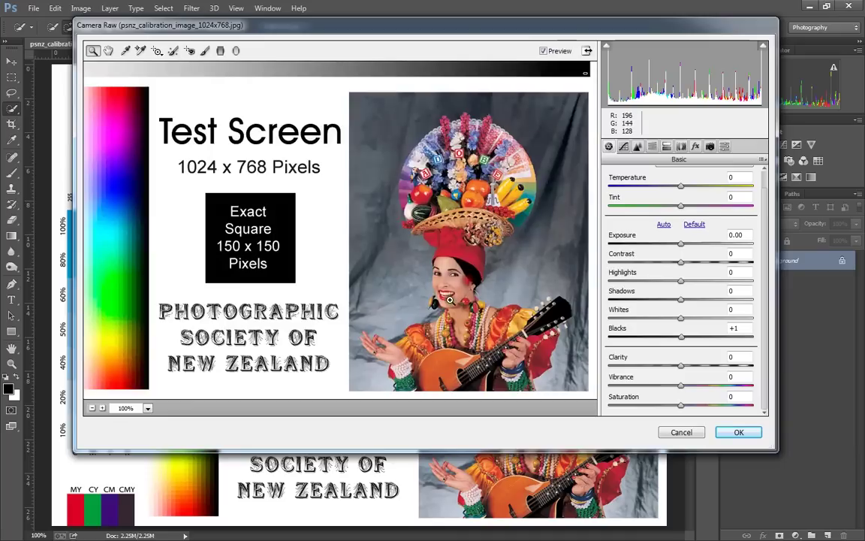
pyautogui.click(450, 284)
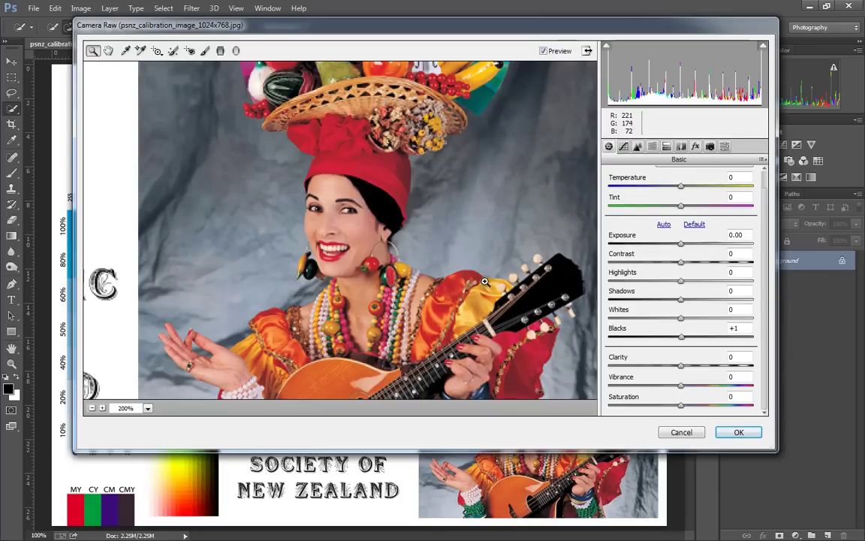
pyautogui.scroll(-1, 434, 253)
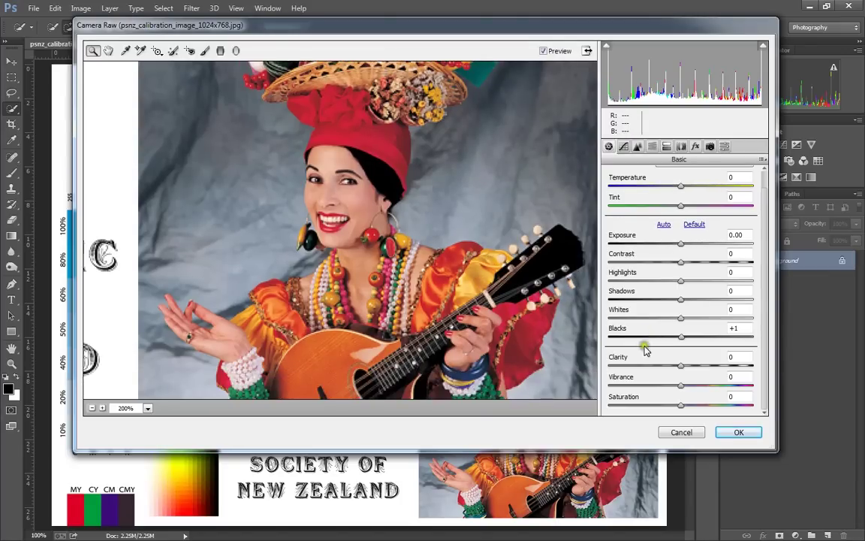
pyautogui.moveTo(680, 384); pyautogui.dragTo(732, 383)
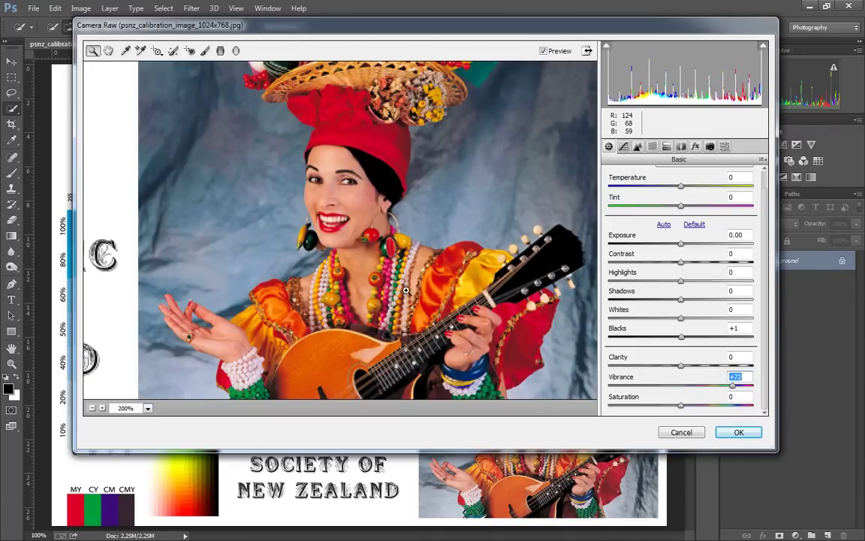
pyautogui.write('0')
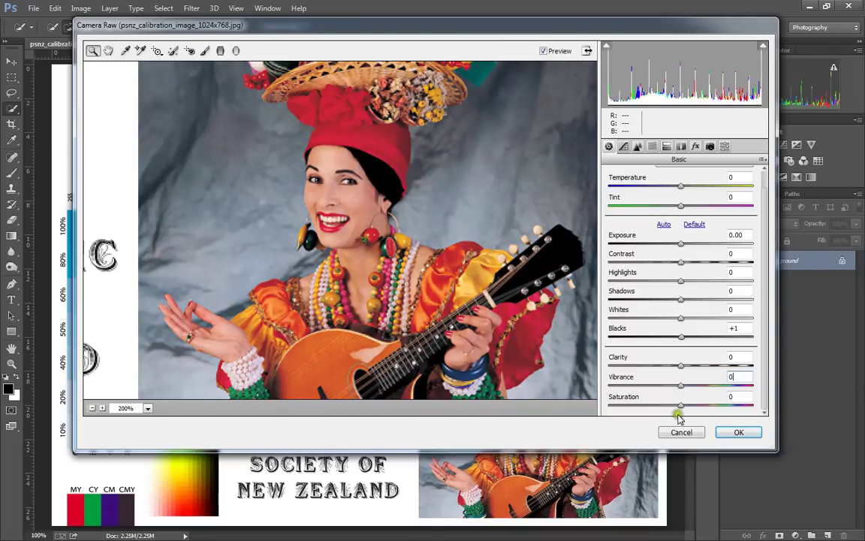
pyautogui.moveTo(681, 406); pyautogui.dragTo(722, 405)
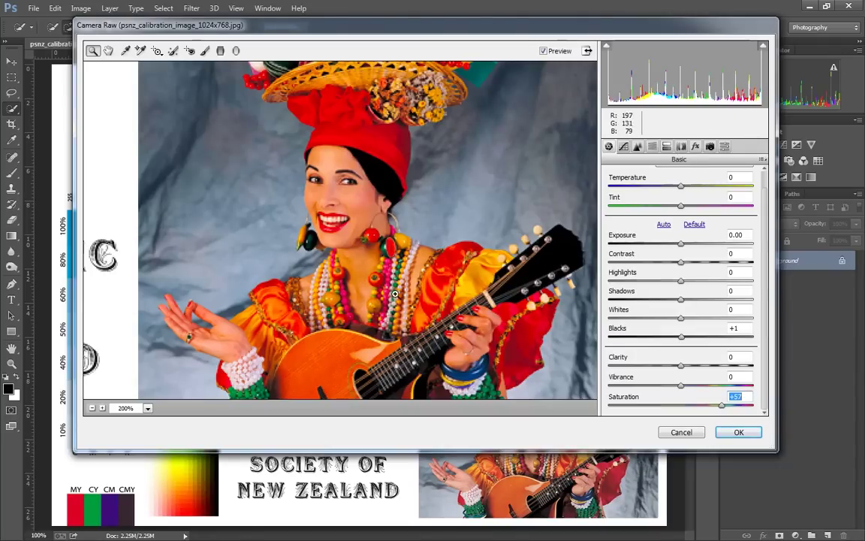
pyautogui.moveTo(721, 405); pyautogui.dragTo(749, 405)
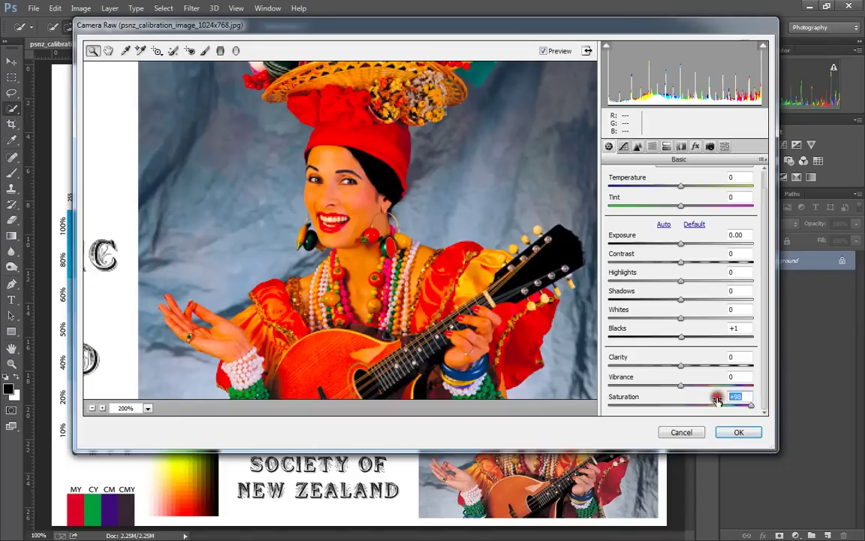
pyautogui.write('0')
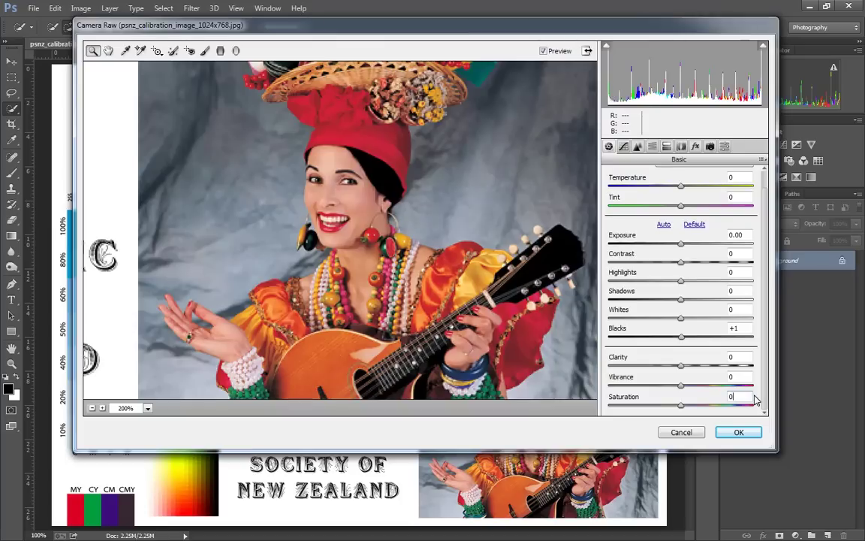
# - Fit the whole test image in view and try lowering Vibrance and Saturation, resetting each to 0
pyautogui.doubleClick(92, 408)
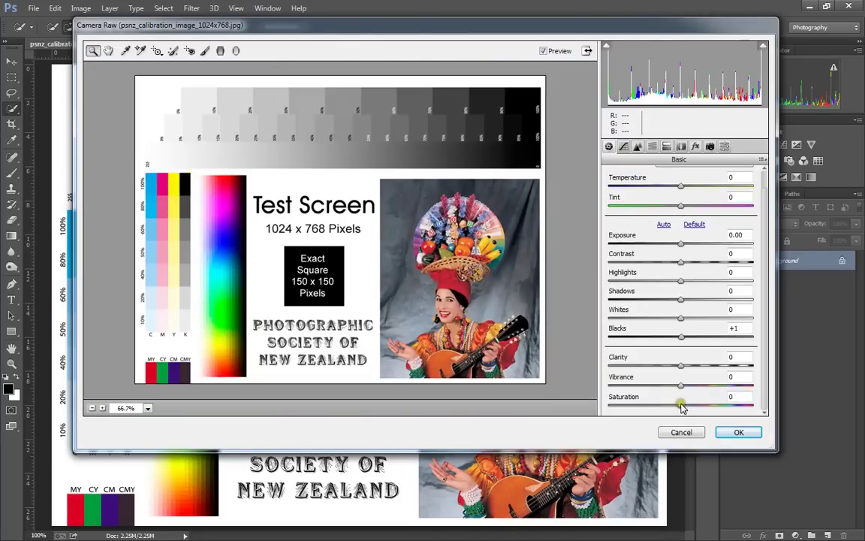
pyautogui.moveTo(683, 387); pyautogui.dragTo(719, 381)
pyautogui.write('0')
pyautogui.moveTo(681, 405); pyautogui.dragTo(552, 386)
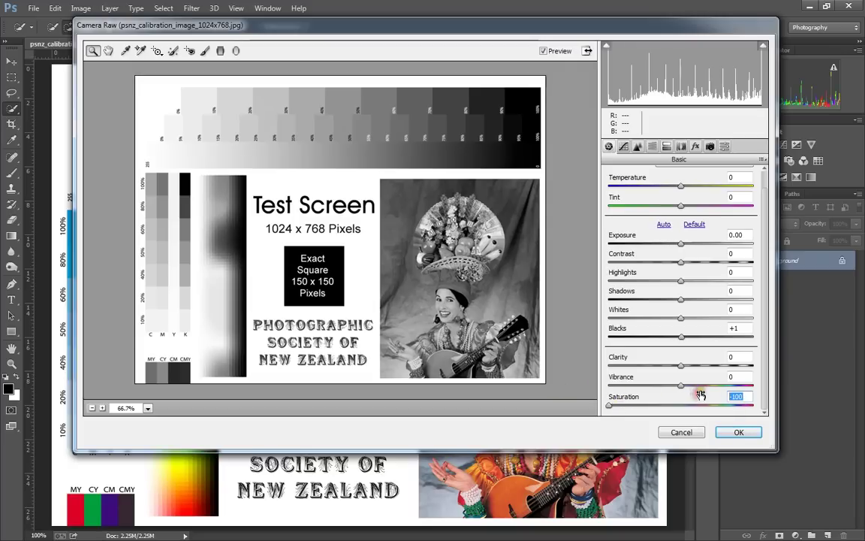
pyautogui.write('0')
# - Drop Vibrance and Saturation to -100 for greyscale, reset both to 0, and apply the filter
pyautogui.moveTo(682, 387); pyautogui.dragTo(564, 380)
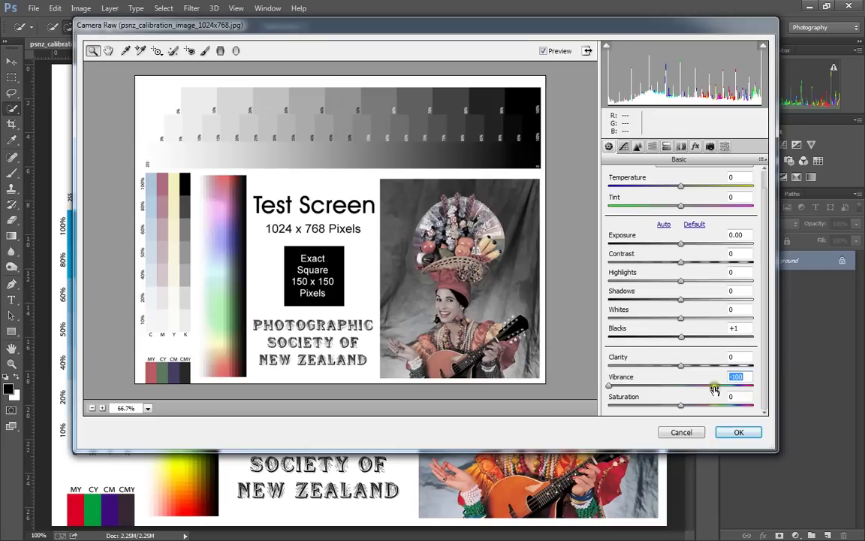
pyautogui.click(681, 406)
pyautogui.moveTo(682, 406); pyautogui.dragTo(564, 403)
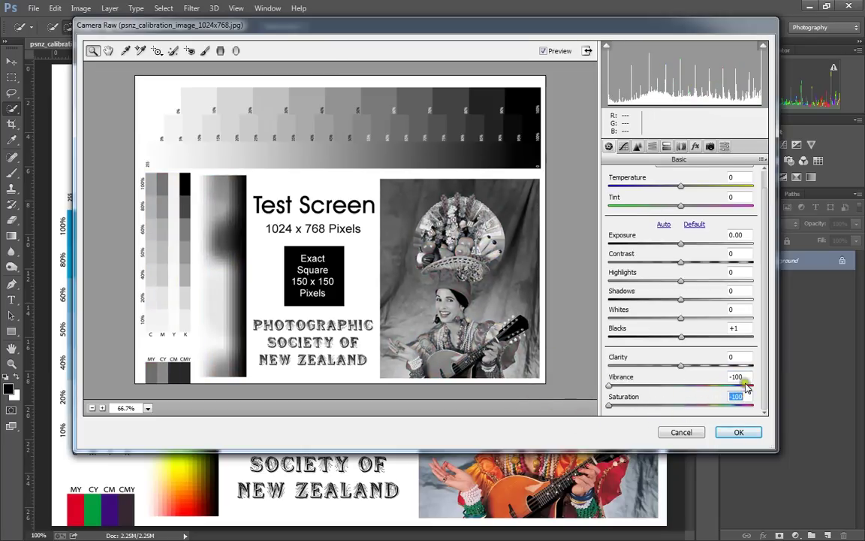
pyautogui.write('0')
pyautogui.hotkey('shift', 'Tab')
pyautogui.write('0')
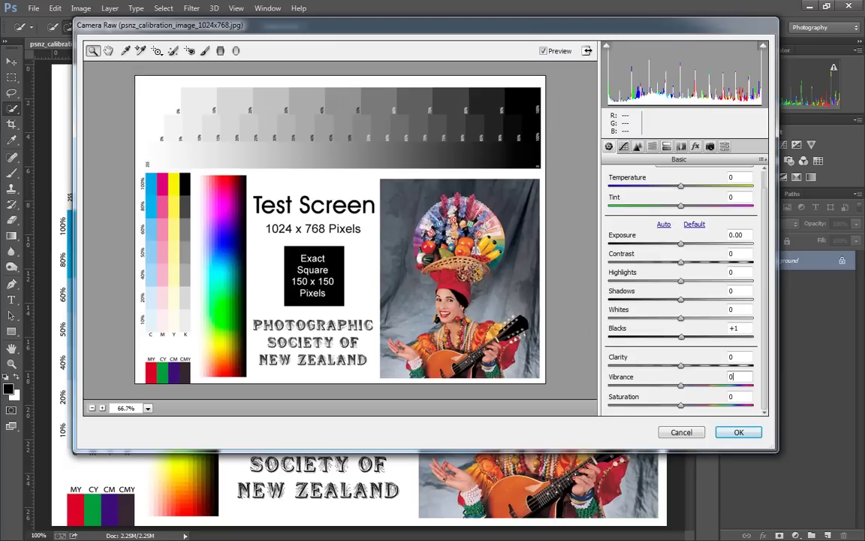
pyautogui.press('Return')
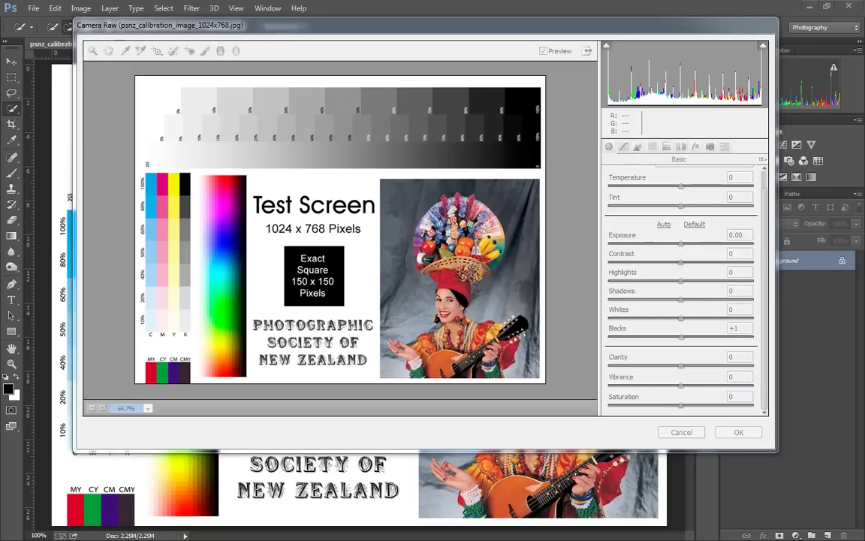